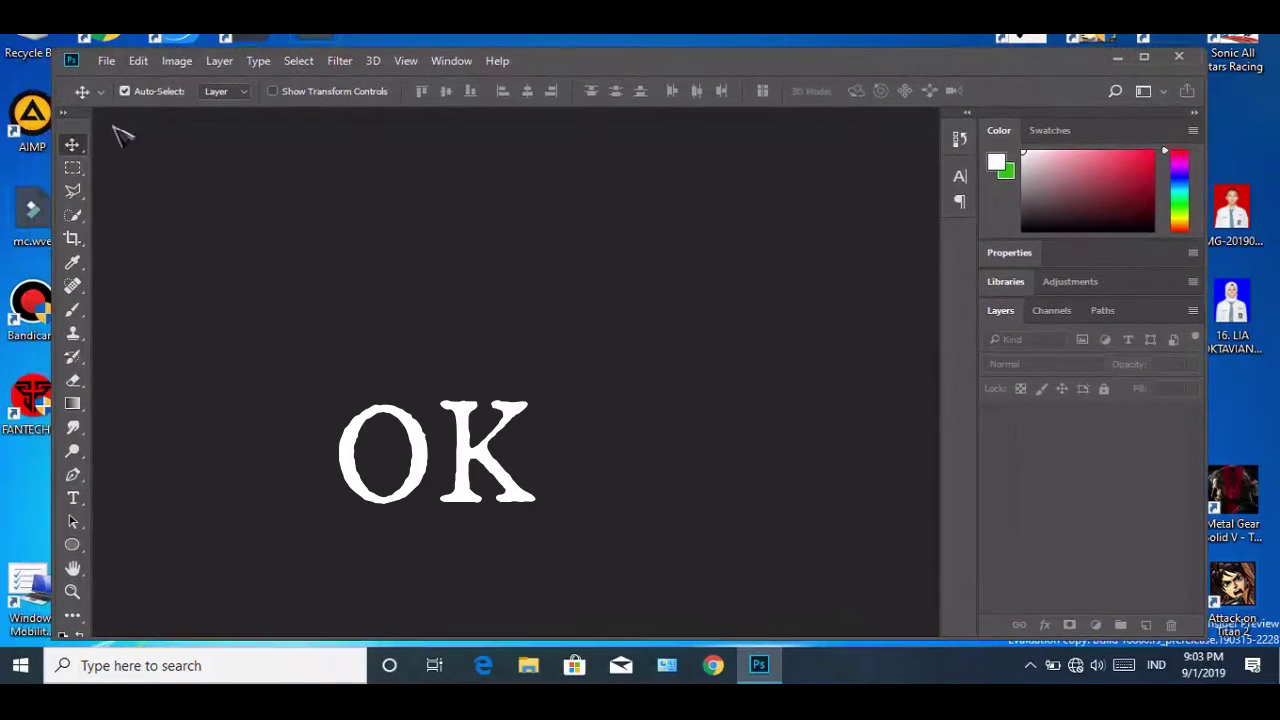
Step: Open the portrait photo IMG-20190901-WA0045.jpg from the YT folder inside Pictures
click(107, 62)
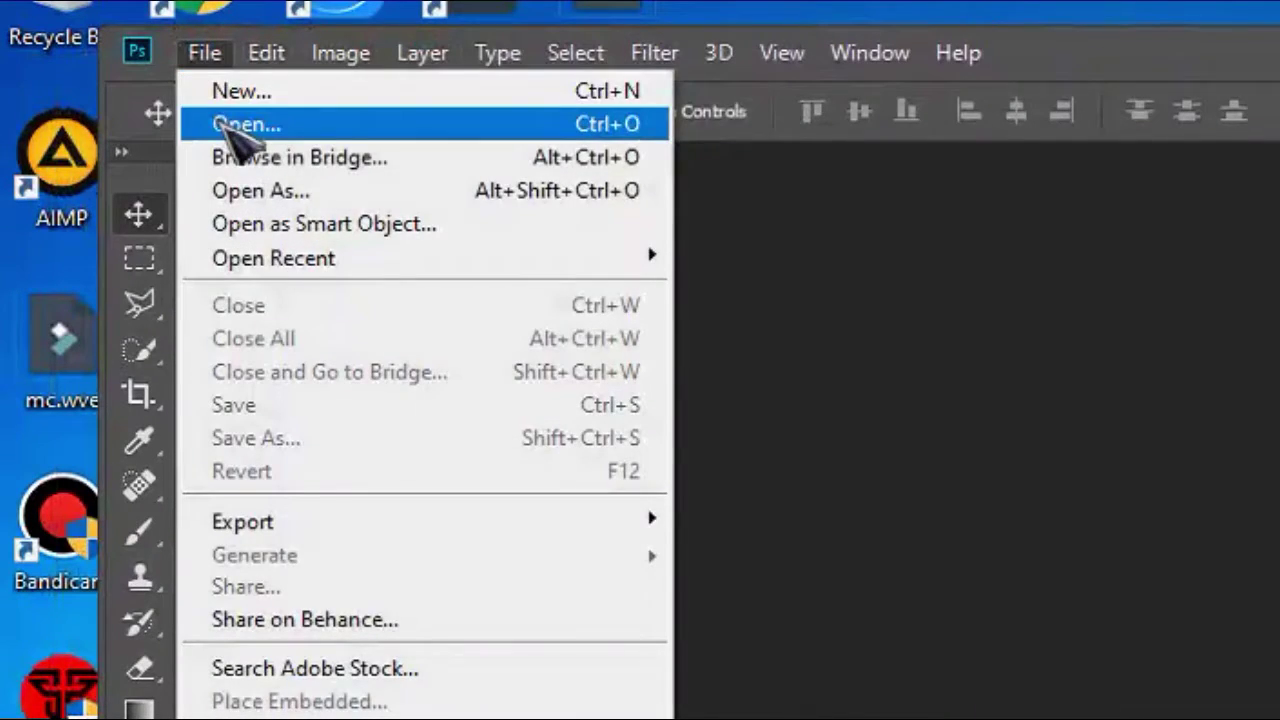
click(214, 126)
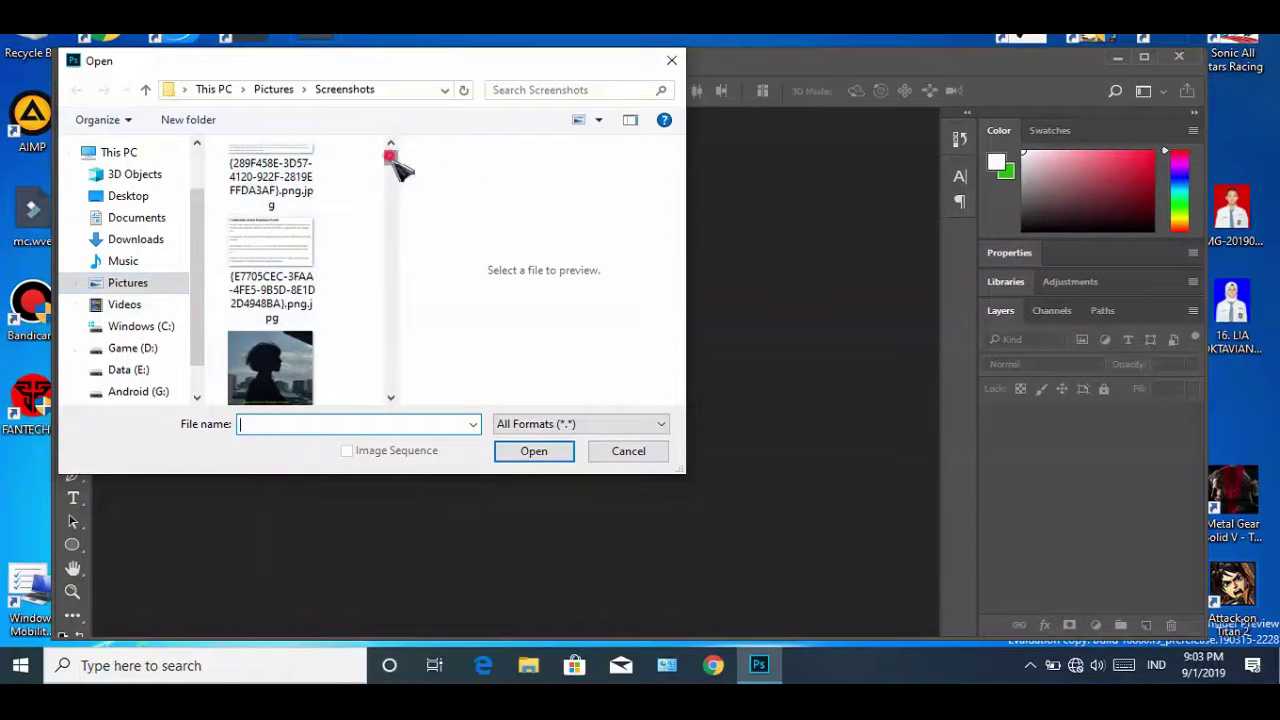
mouse_move(390, 158)
mouse_down()
mouse_move(391, 262)
mouse_move(387, 152)
mouse_up()
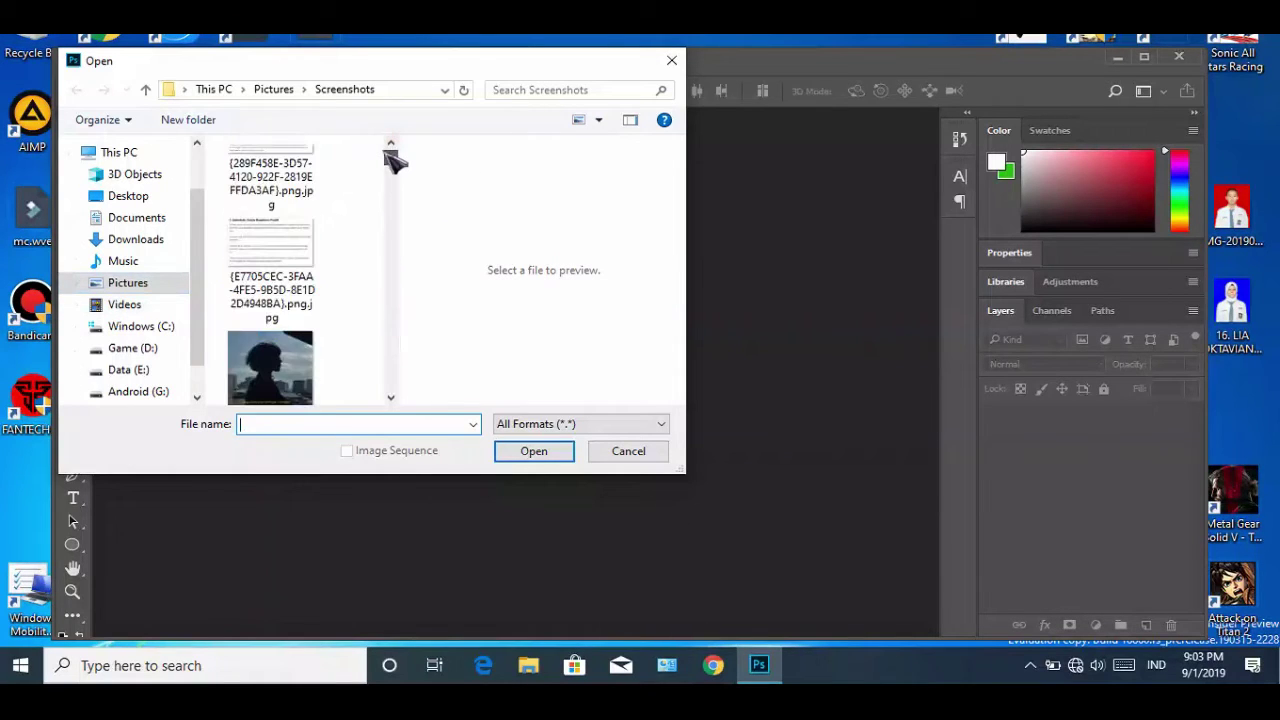
click(275, 89)
scroll(331, 286, down, 3)
click(288, 238)
double_click(283, 260)
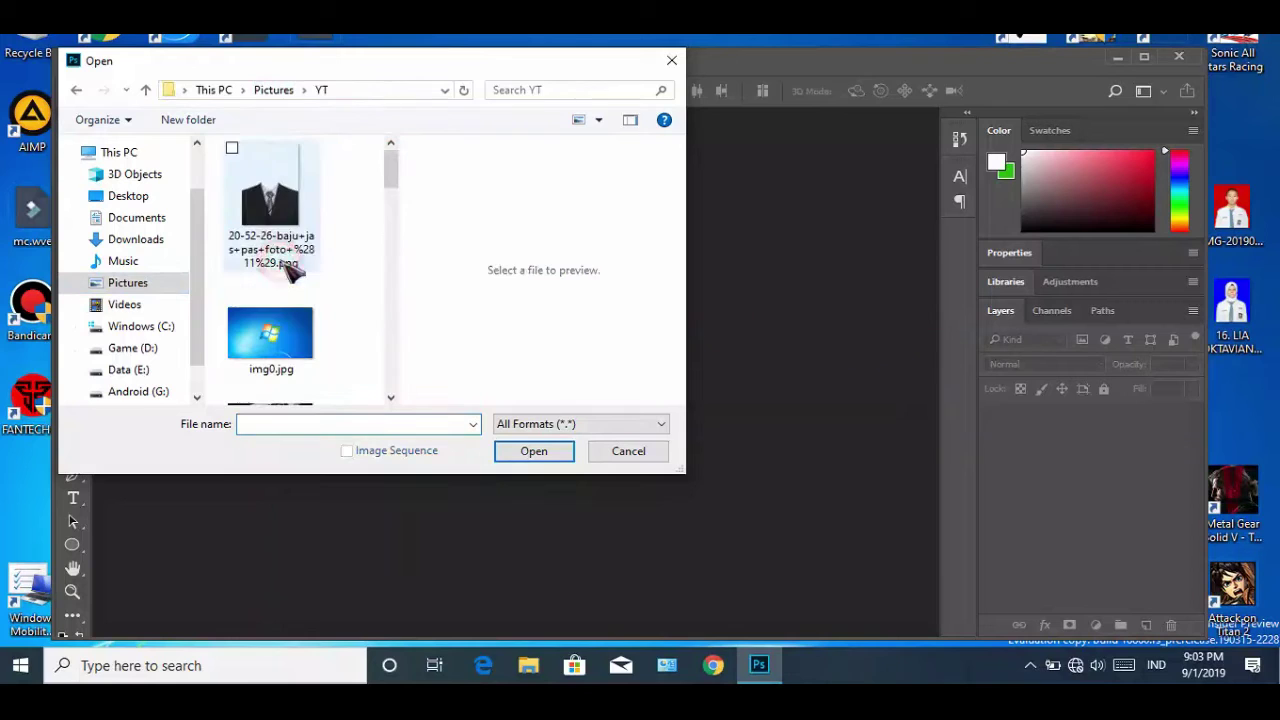
scroll(300, 260, down, 3)
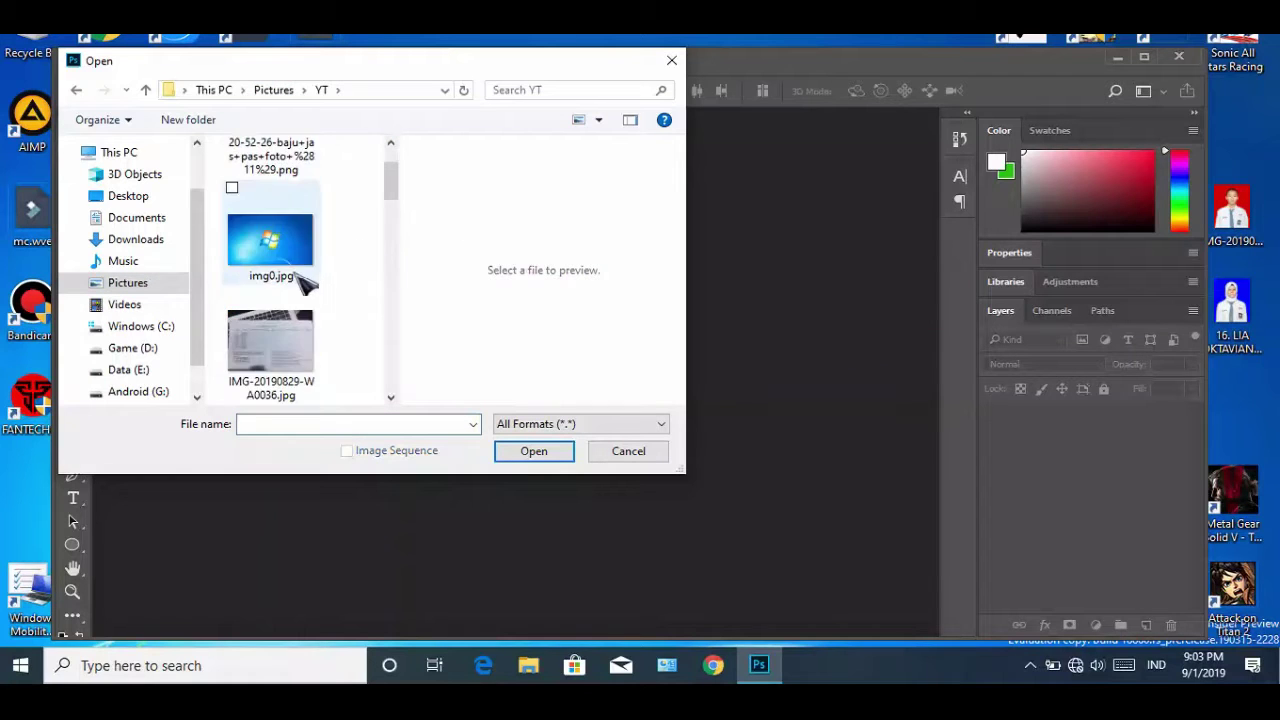
double_click(262, 190)
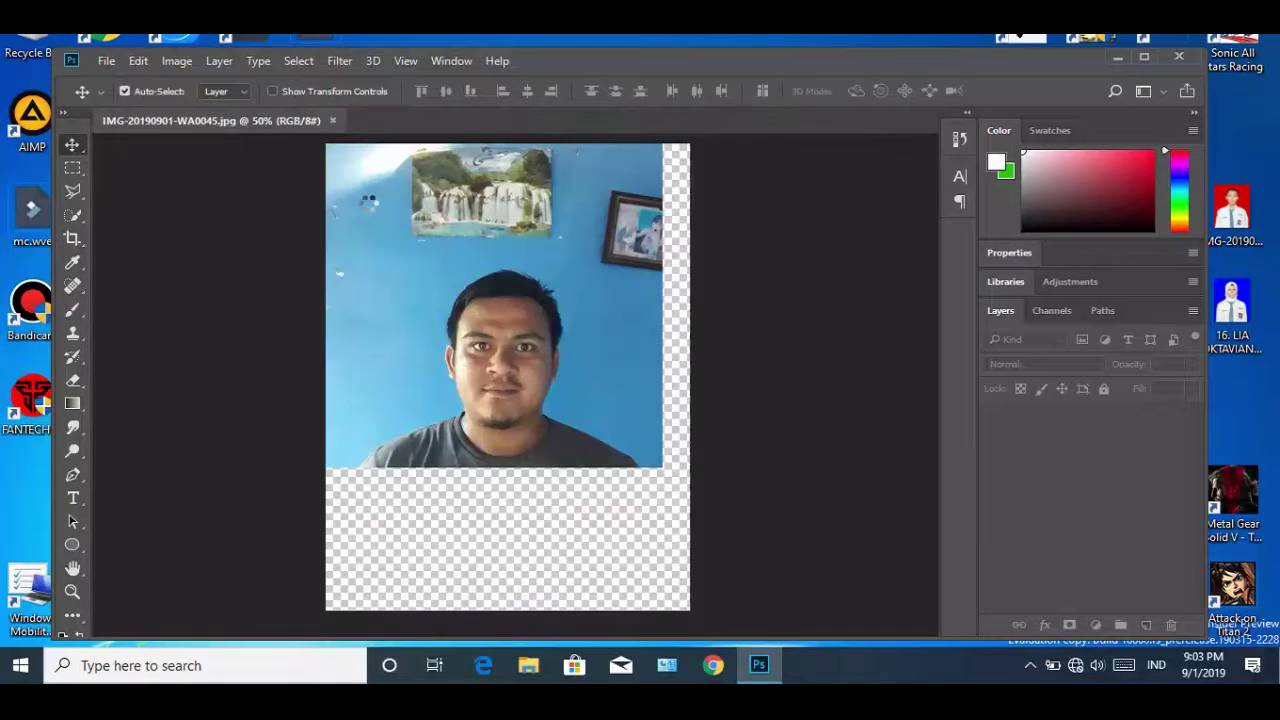
Step: Select the man's hair, face and neck with Quick Selection, adding the missed ear on the photo's left side
click(72, 214)
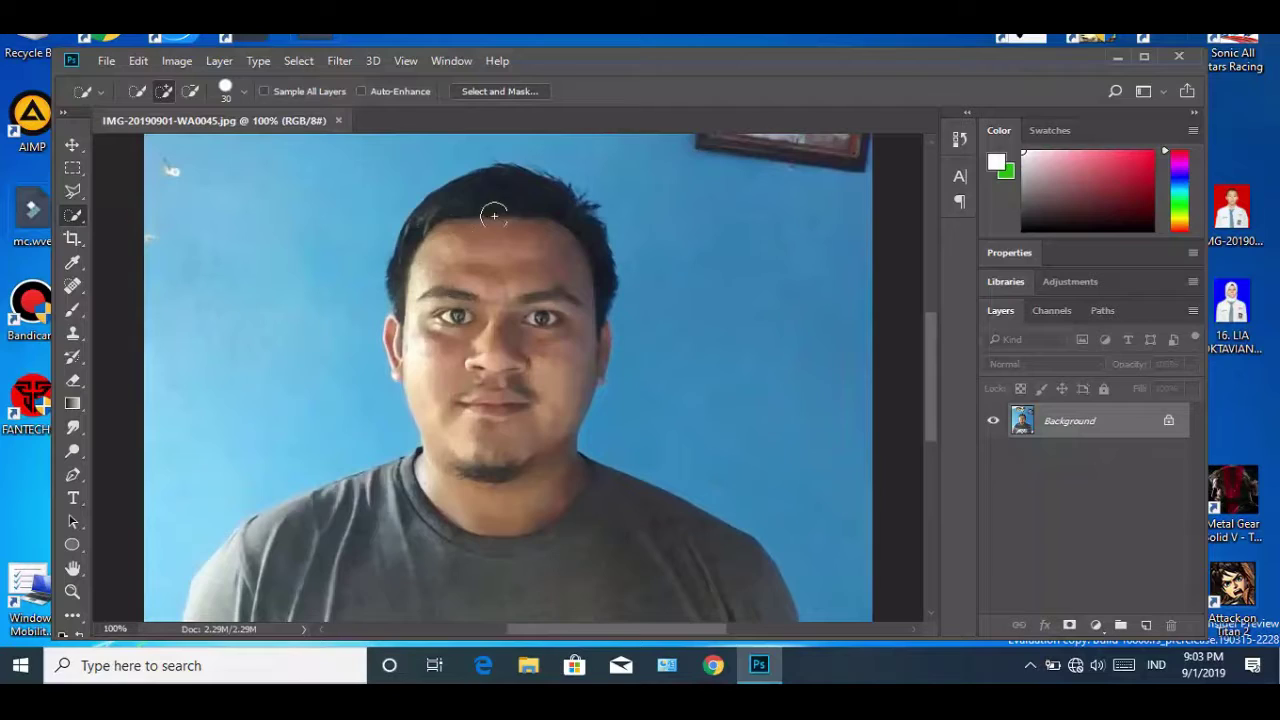
key(ctrl+plus)
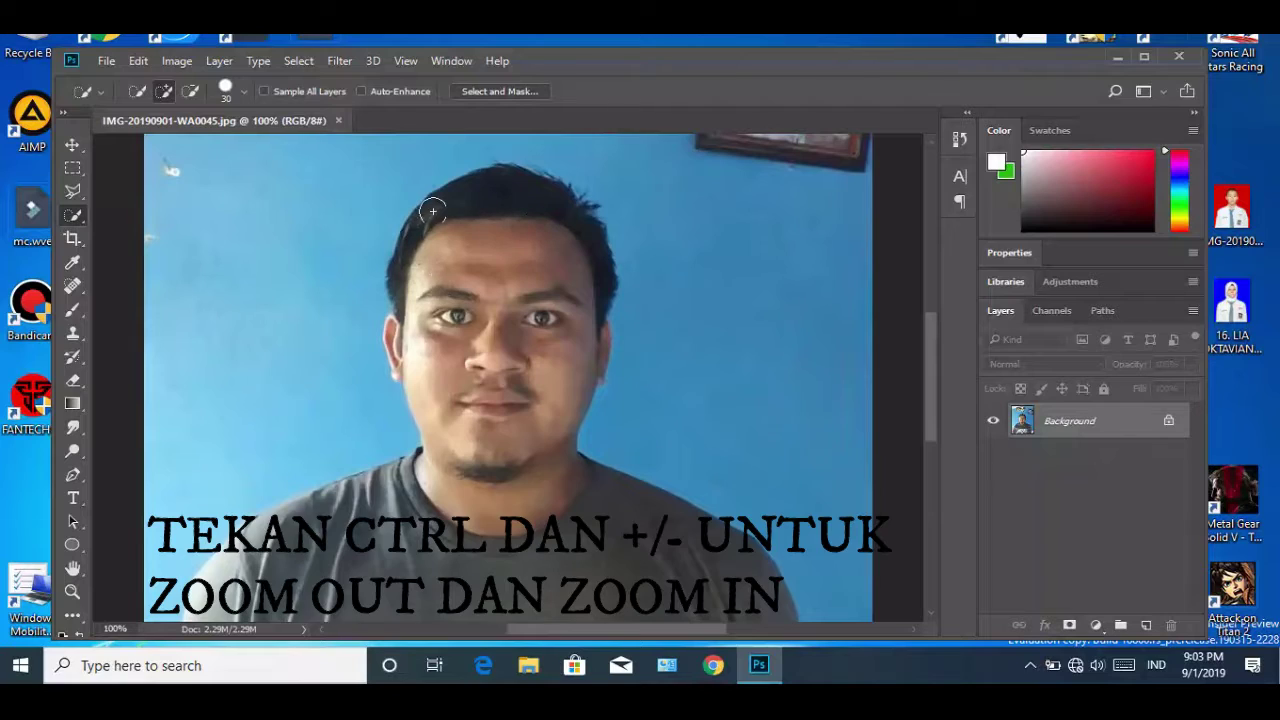
mouse_move(467, 212)
mouse_down()
mouse_move(432, 290)
mouse_move(462, 333)
mouse_move(472, 385)
mouse_up()
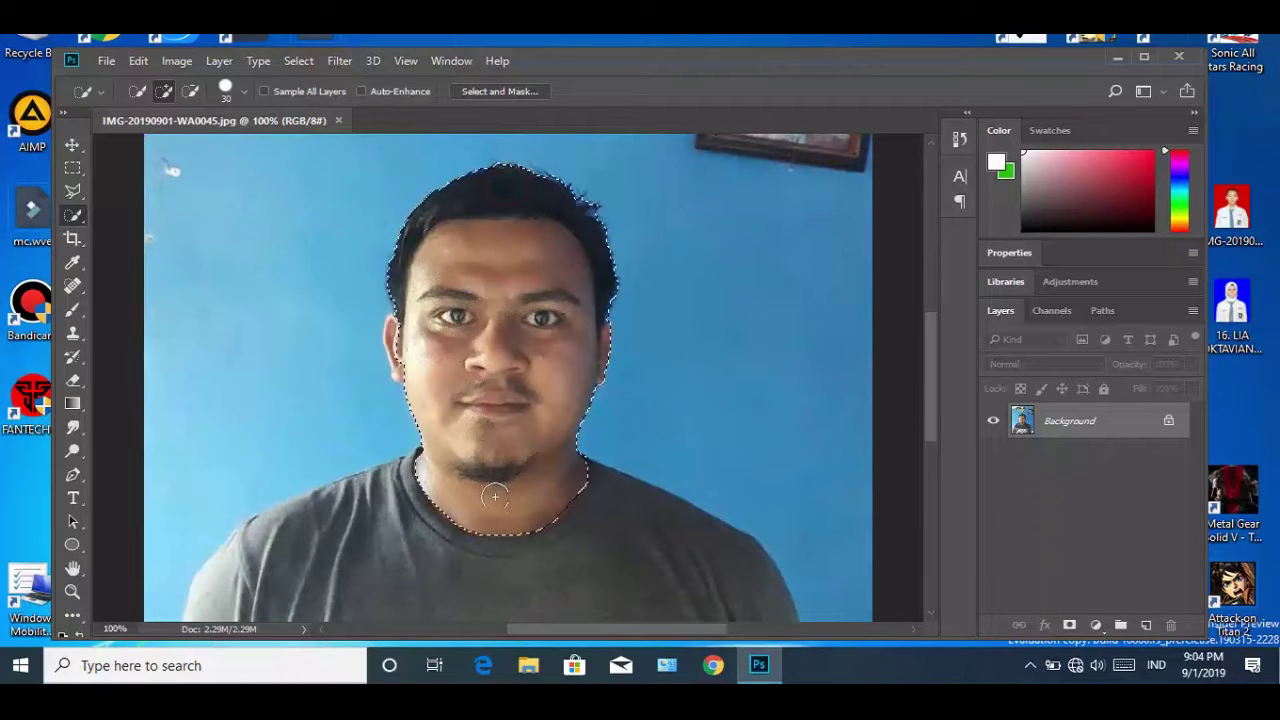
click(401, 336)
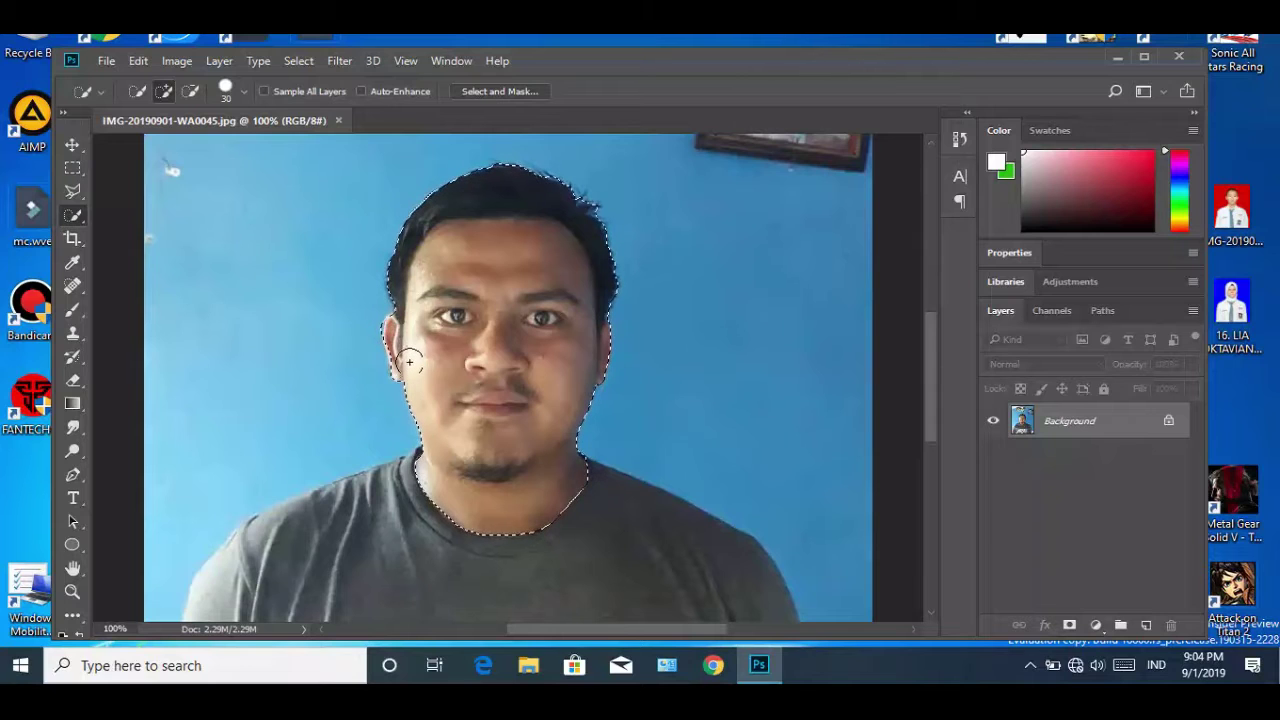
Step: Refine the head selection by subtracting the excess background beside the ear on the photo's left side
key(ctrl+plus)
scroll(418, 307, up, 1)
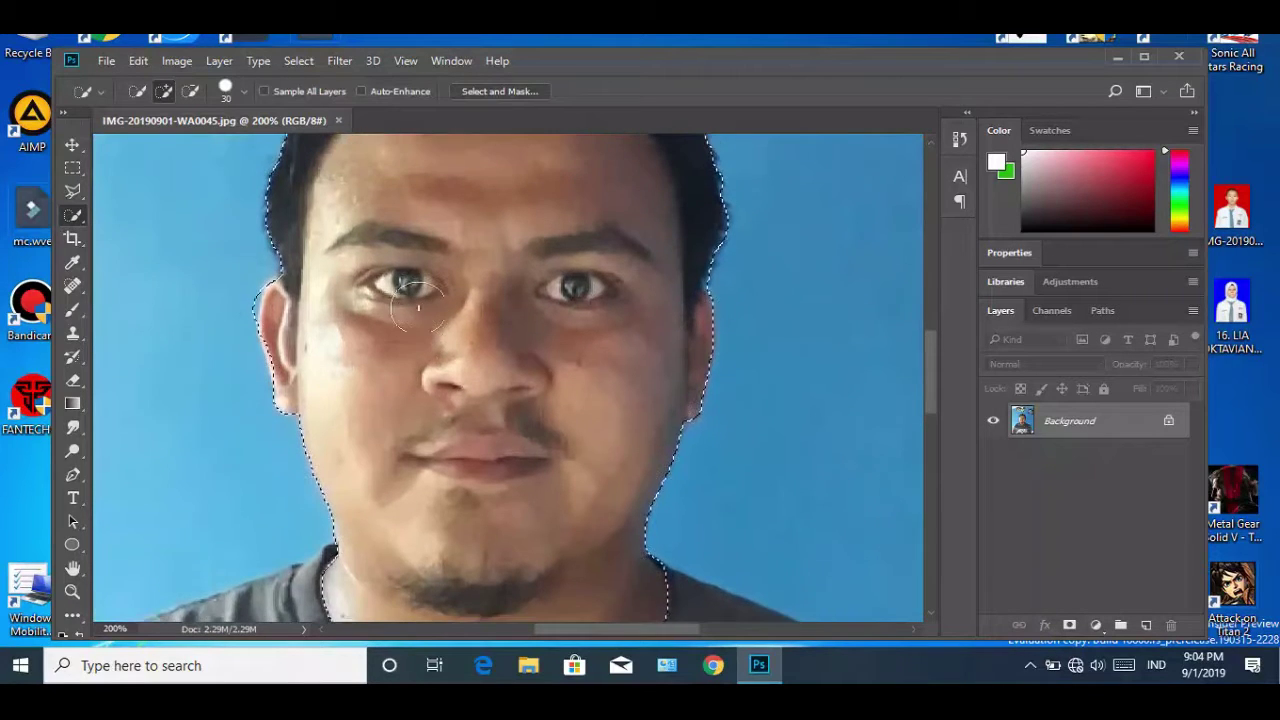
click(190, 91)
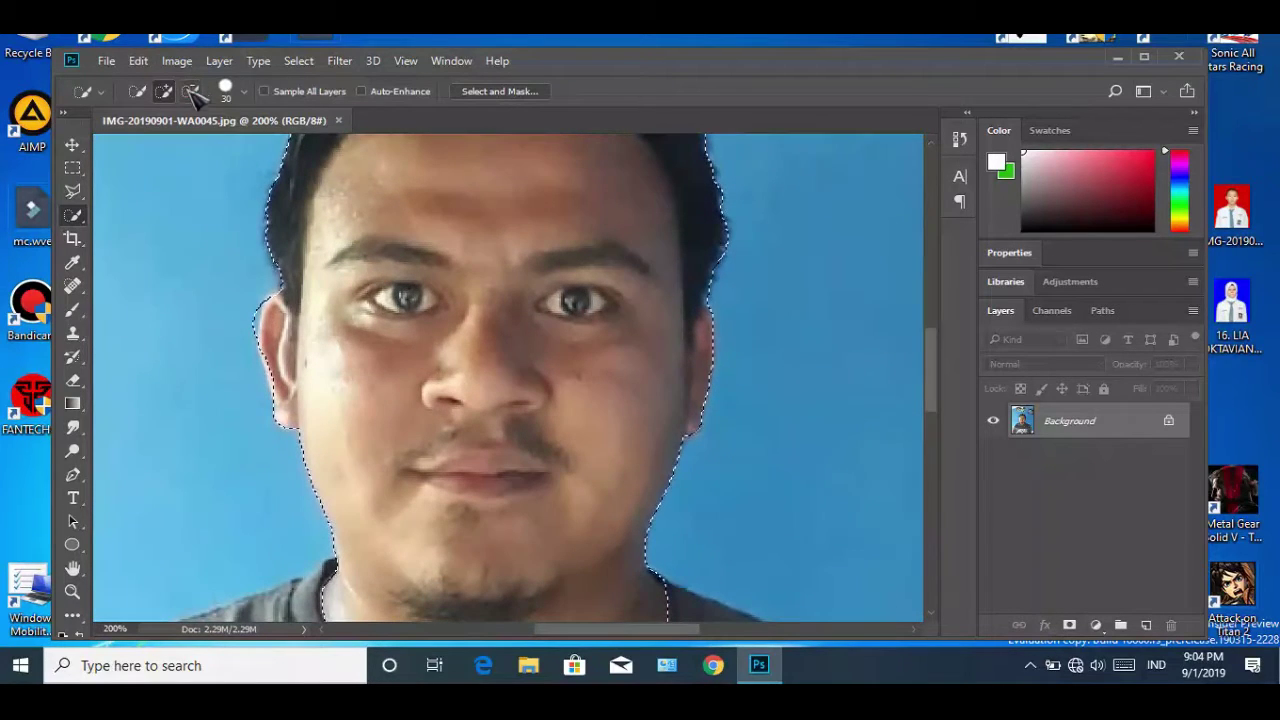
click(234, 309)
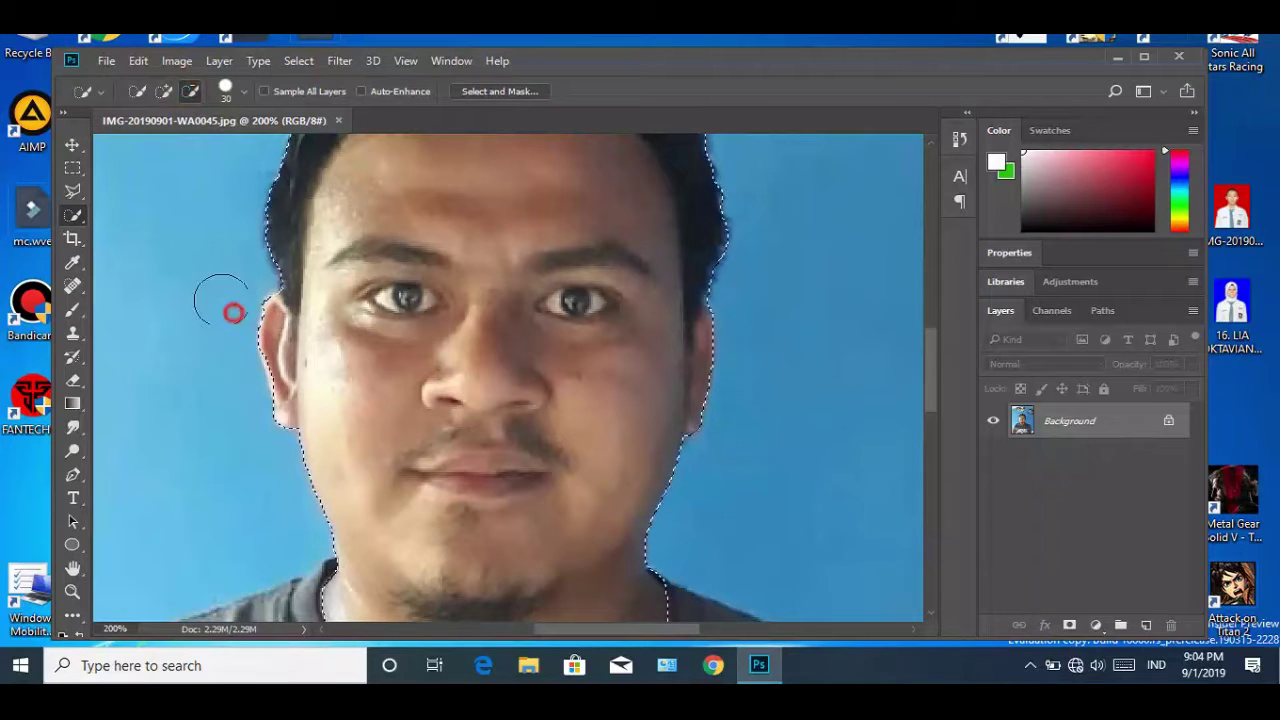
click(163, 91)
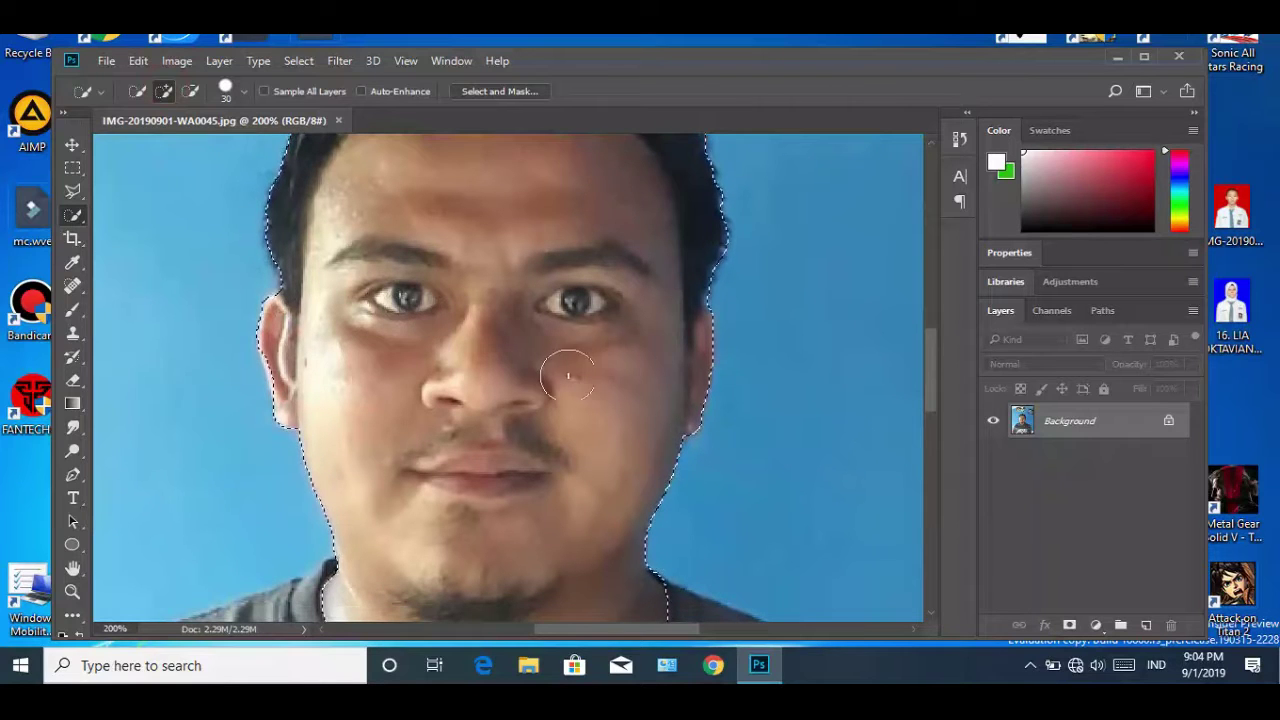
key(ctrl+minus)
key(ctrl+minus)
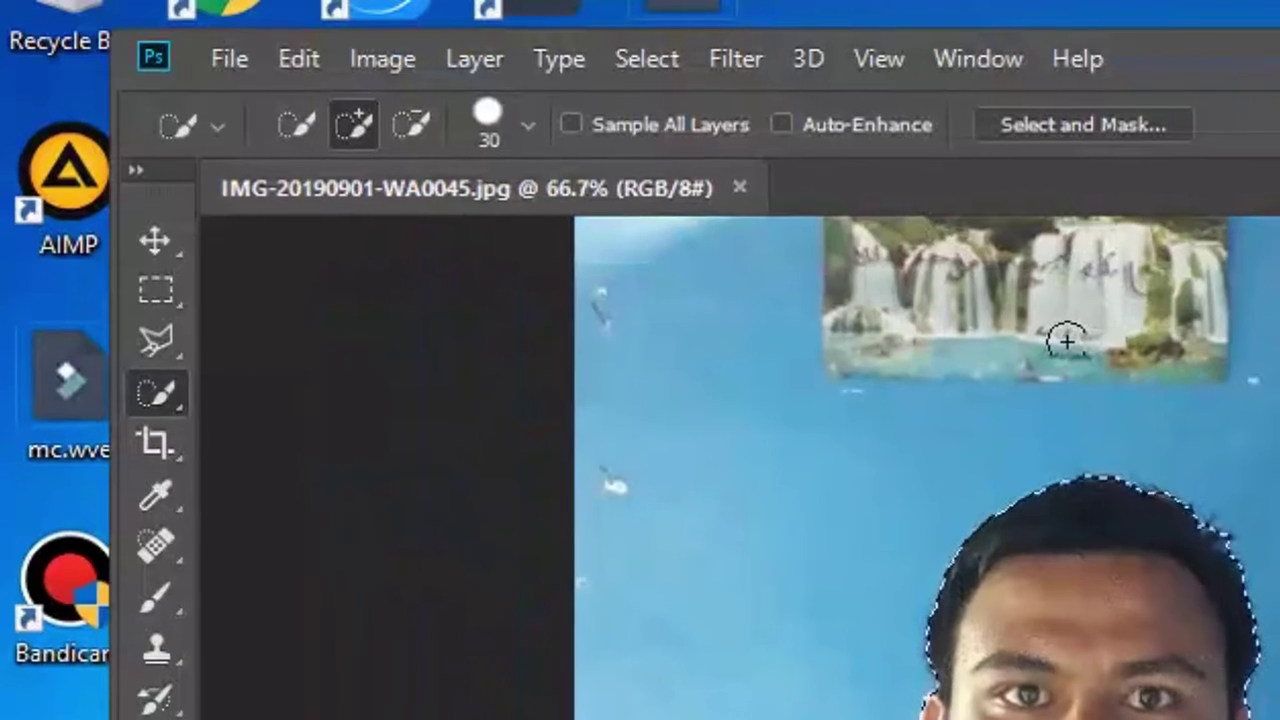
Step: Open the suit template 20-52-26-baju+jas+pas+foto+%2811%29.png from the YT folder
click(237, 64)
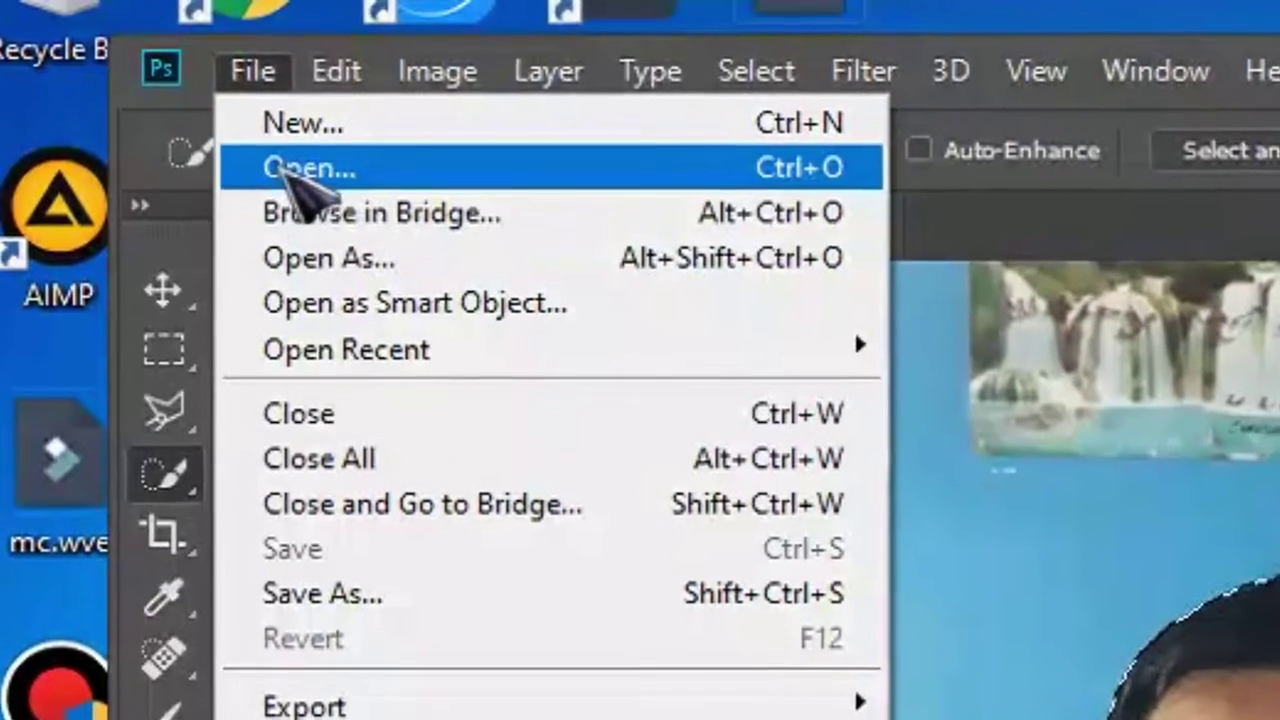
click(285, 172)
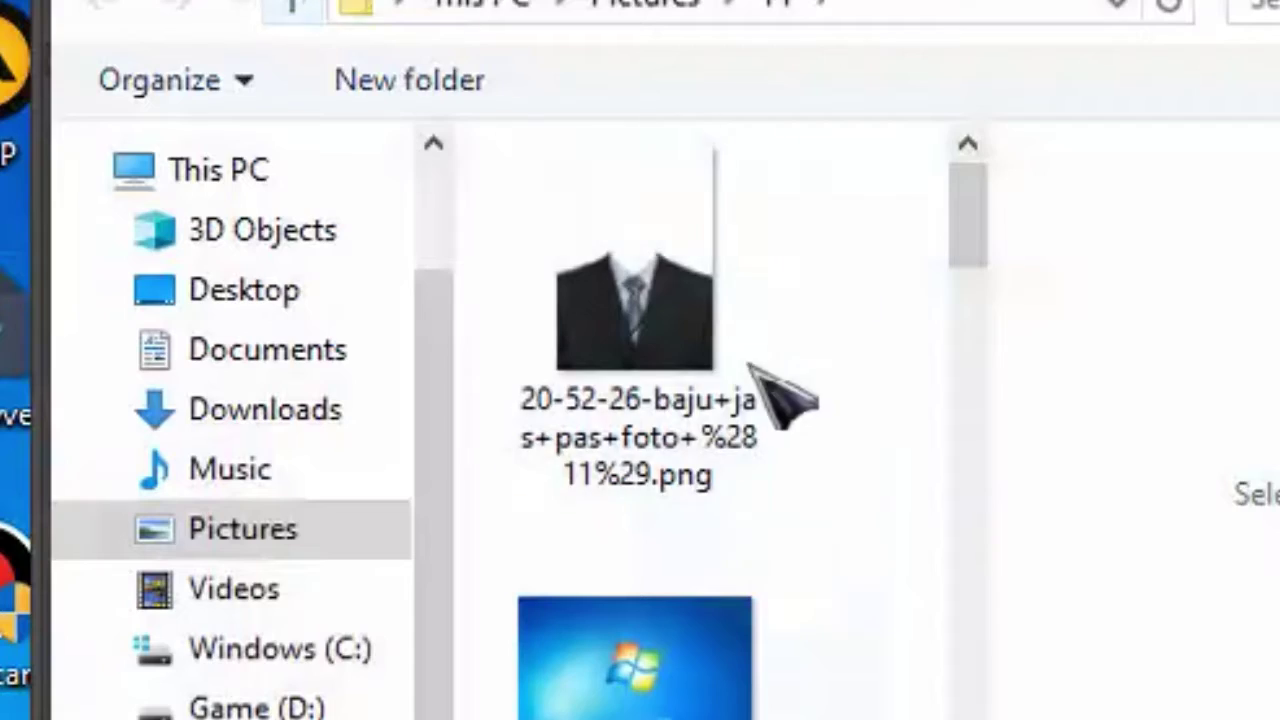
double_click(265, 224)
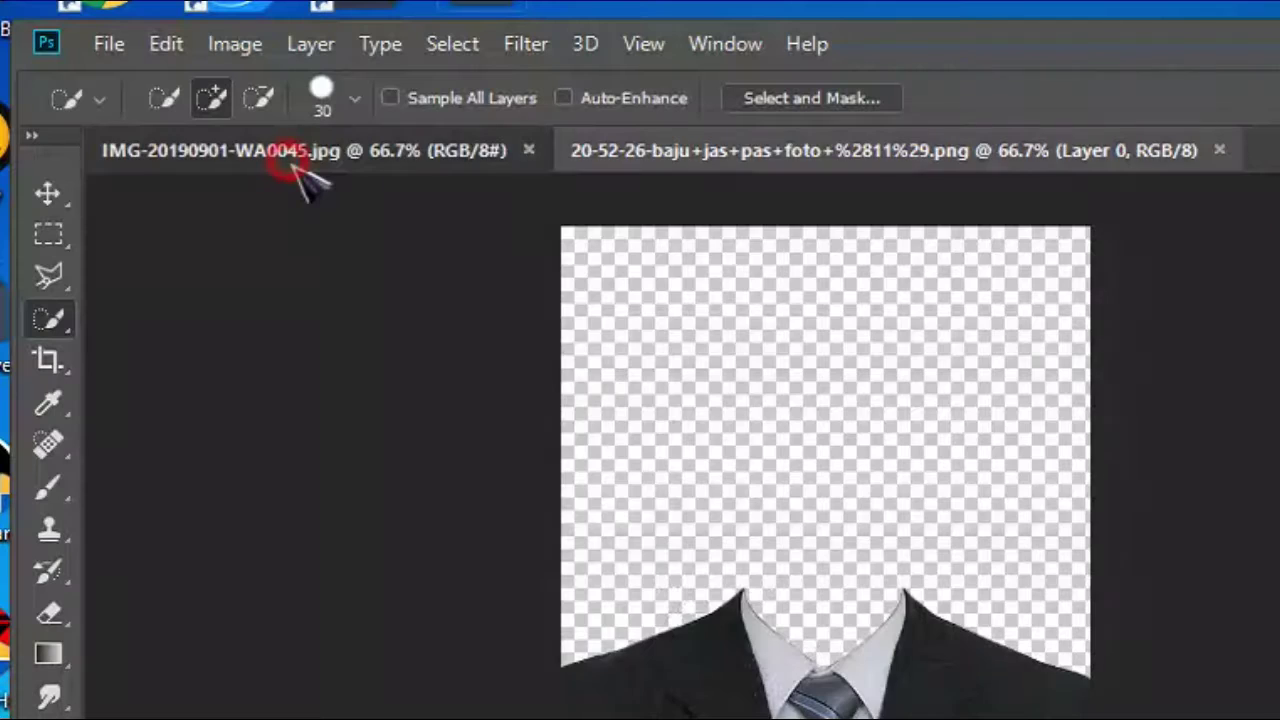
Step: Move the selected head from the portrait photo into the suit document and position it above the collar
click(211, 124)
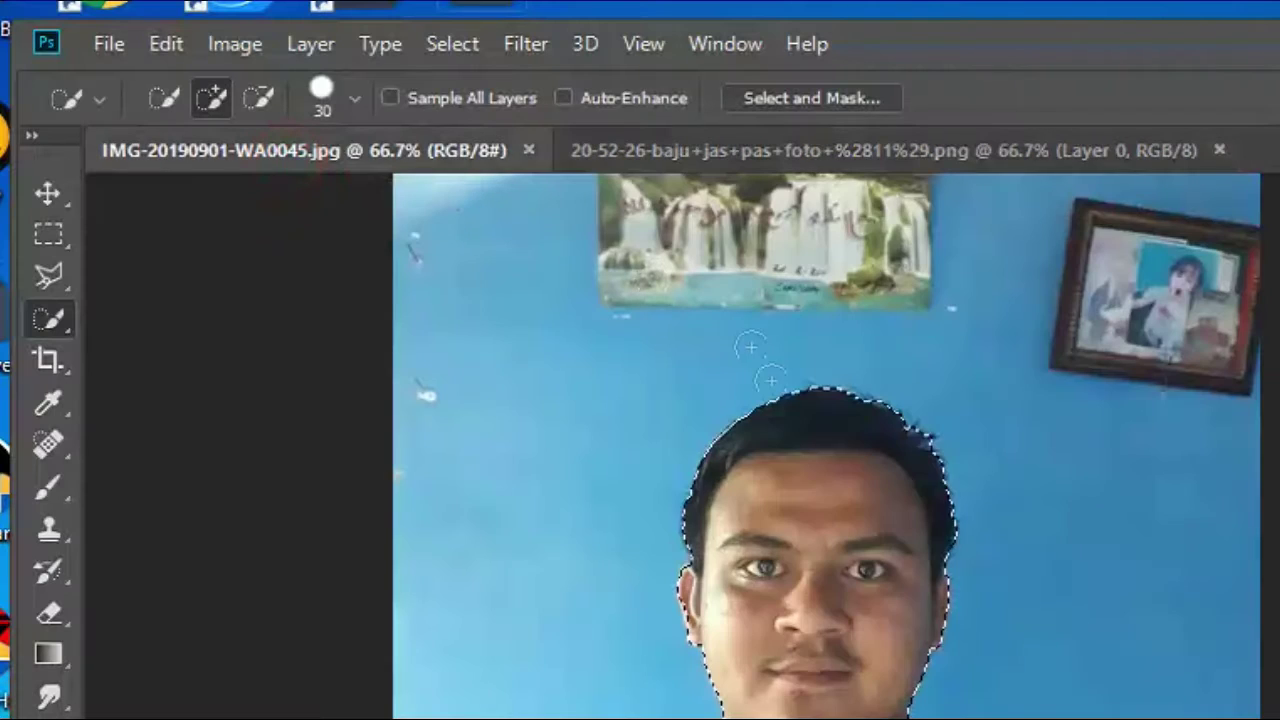
click(60, 198)
click(817, 497)
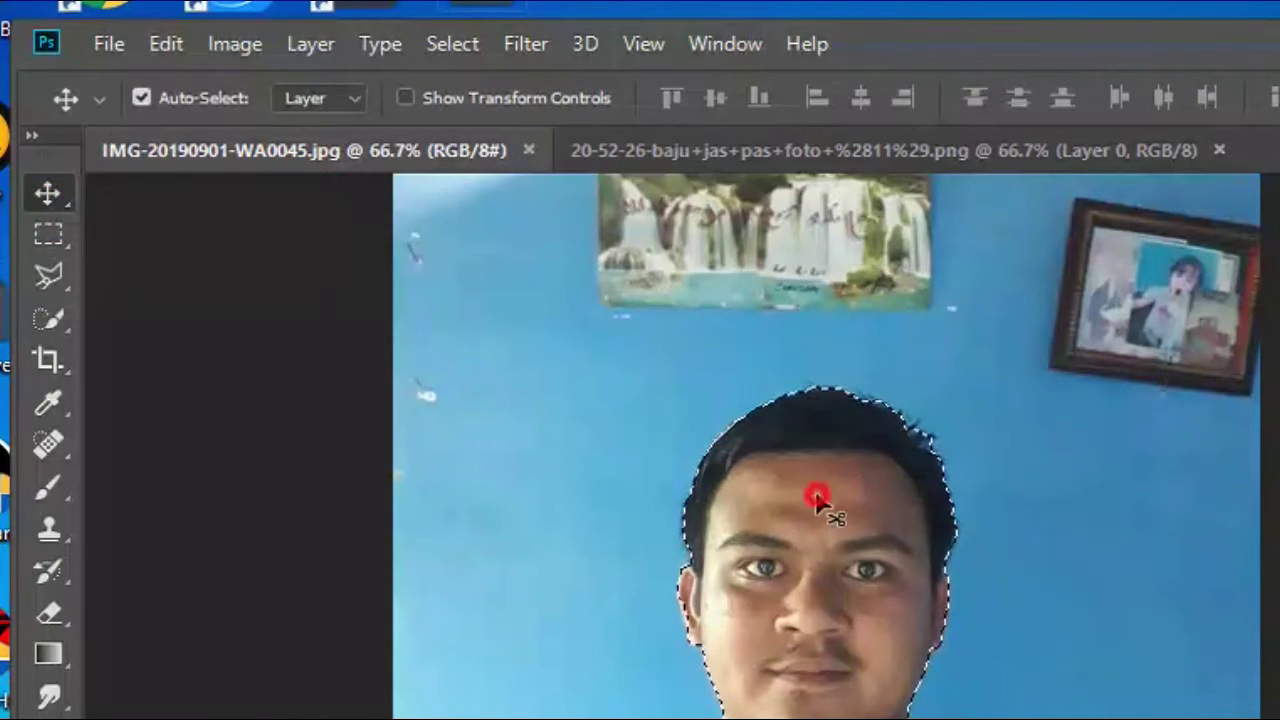
drag(817, 497, 795, 461)
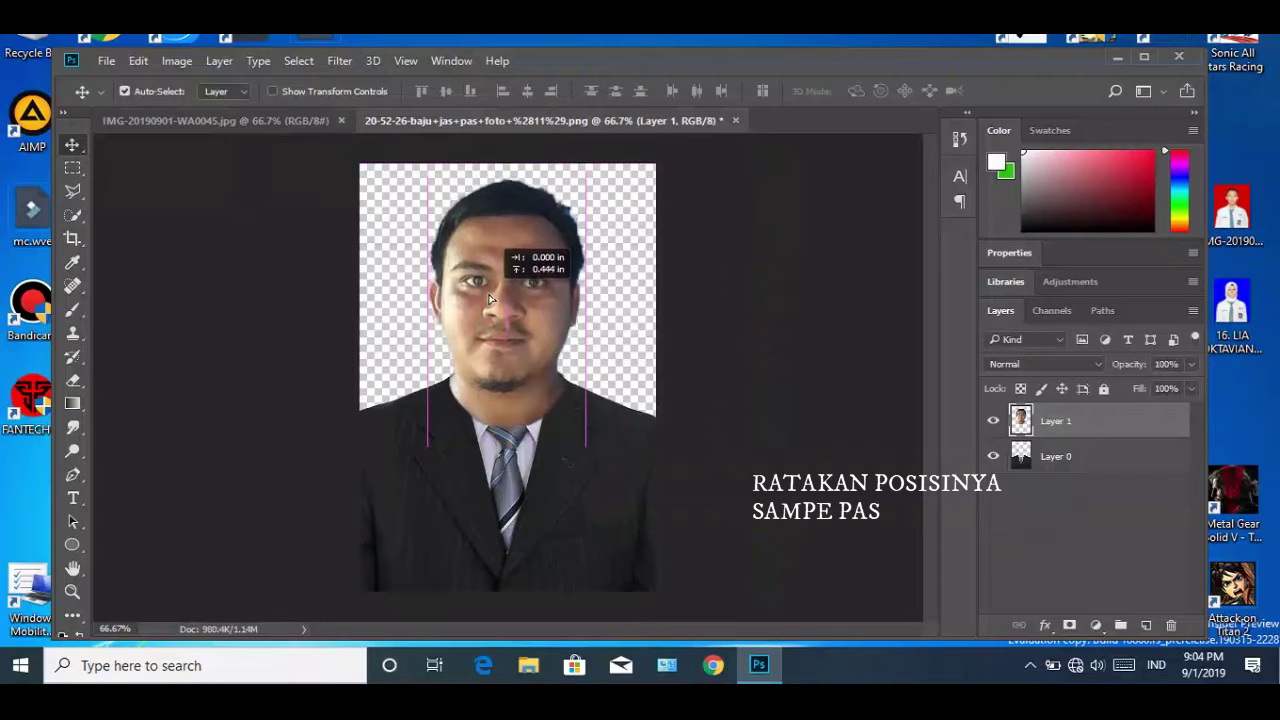
drag(490, 298, 492, 296)
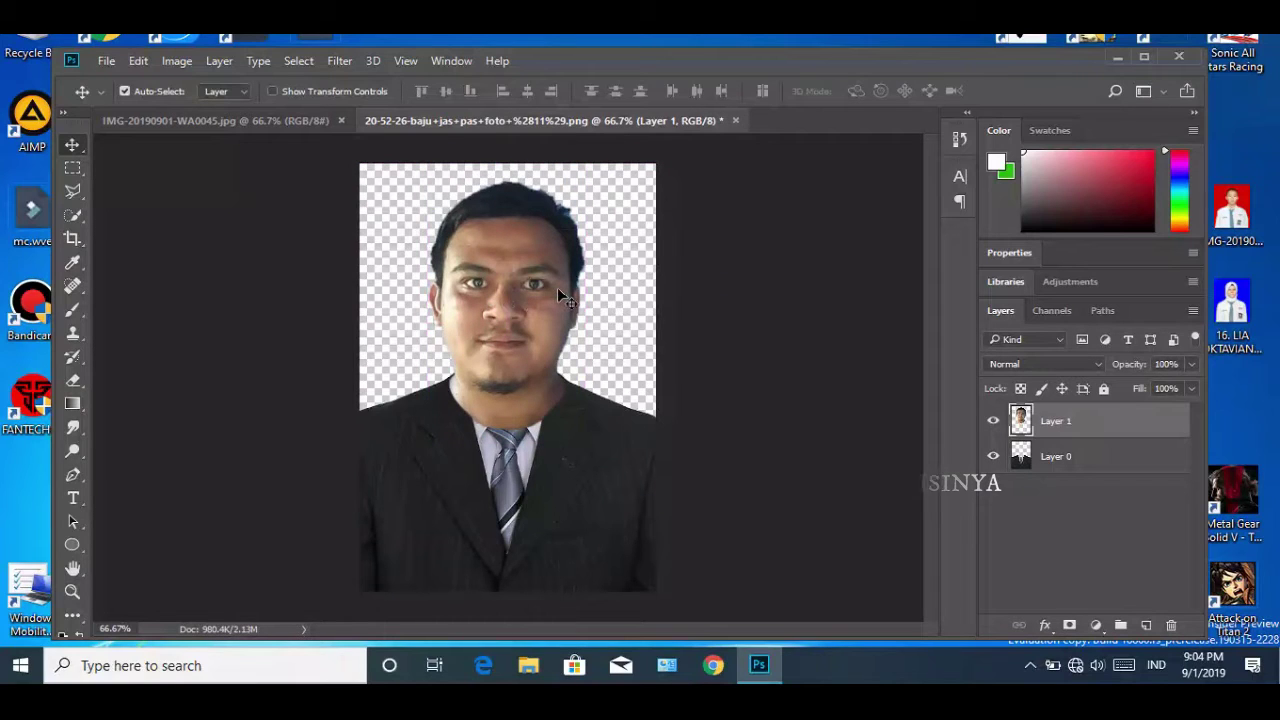
Step: Scale the head layer down to about 86.5% with Free Transform and fit the neck to the suit collar
key(ctrl+t)
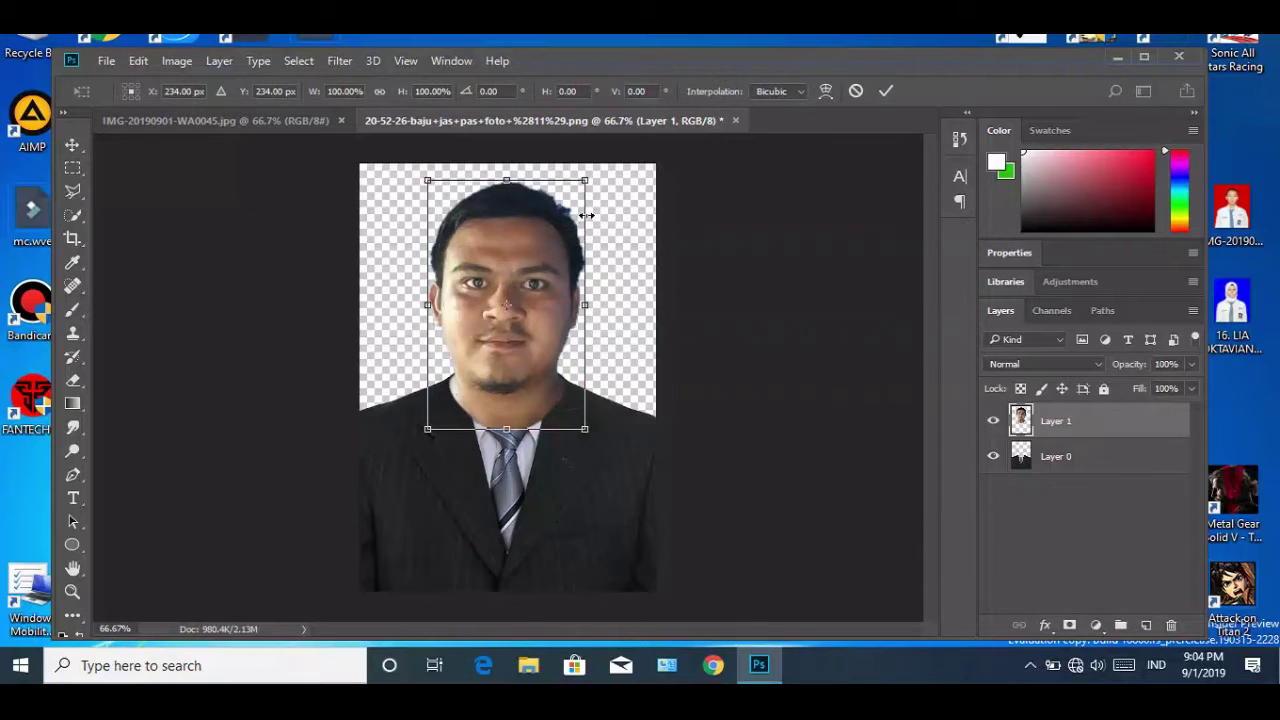
drag(584, 176, 564, 214)
drag(498, 275, 510, 258)
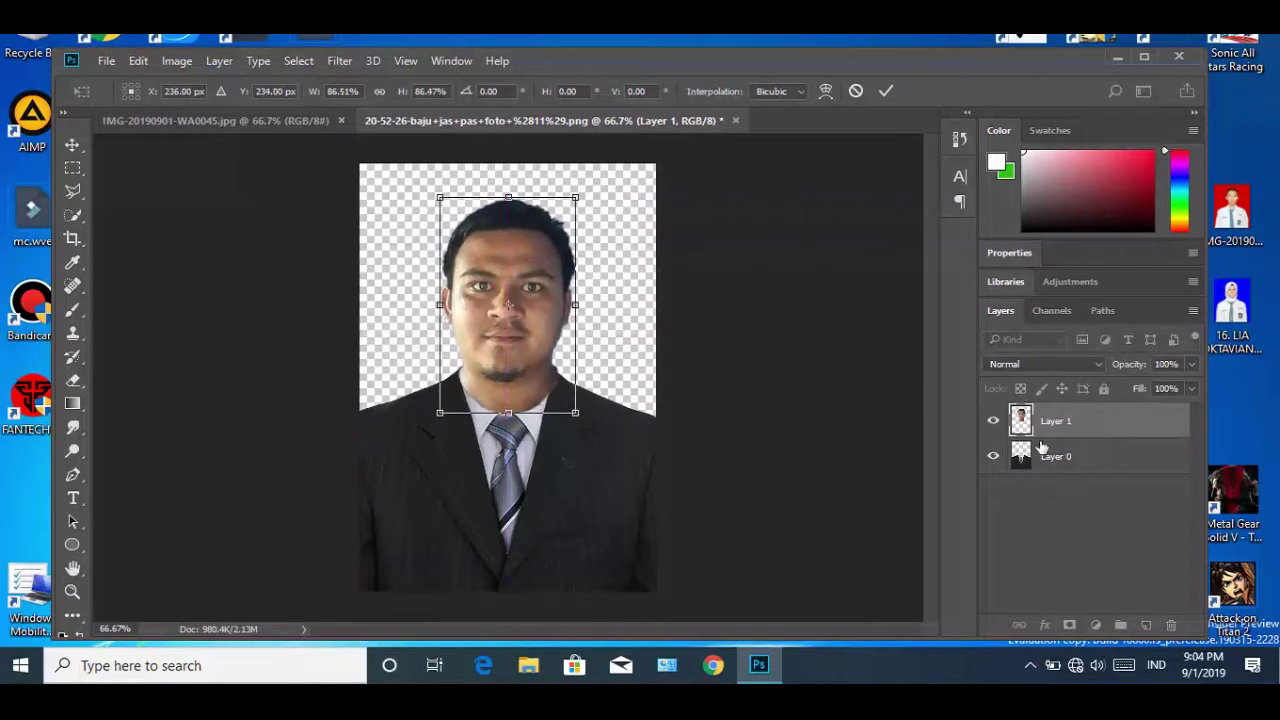
key(Return)
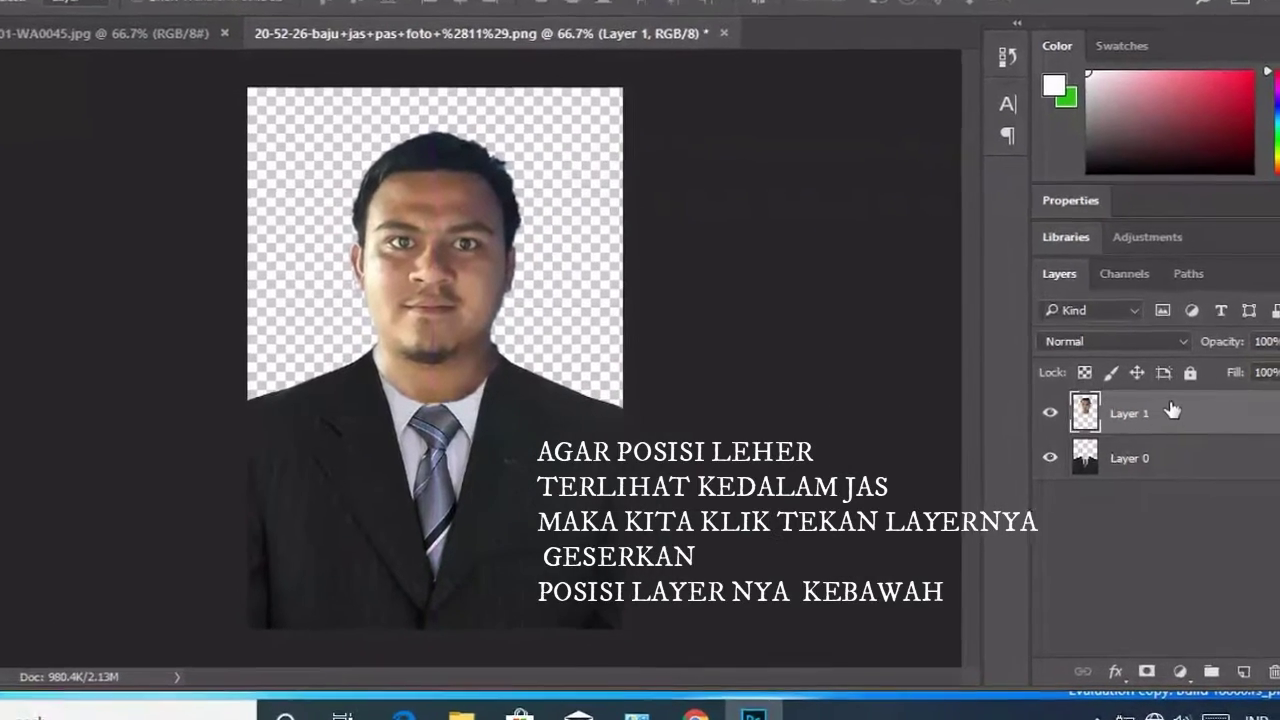
Step: Place the head layer below the suit layer and add a new empty layer above the head for the background colour
drag(1085, 417, 1148, 428)
drag(1045, 440, 1027, 526)
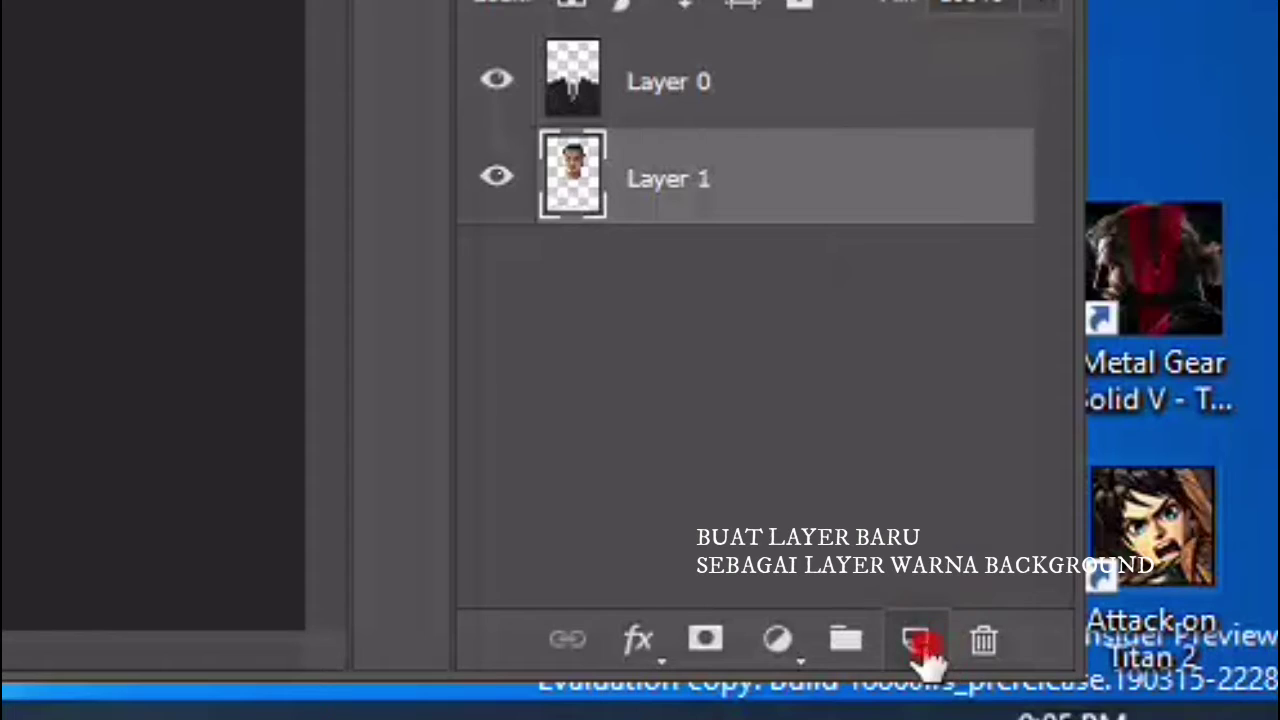
click(1147, 626)
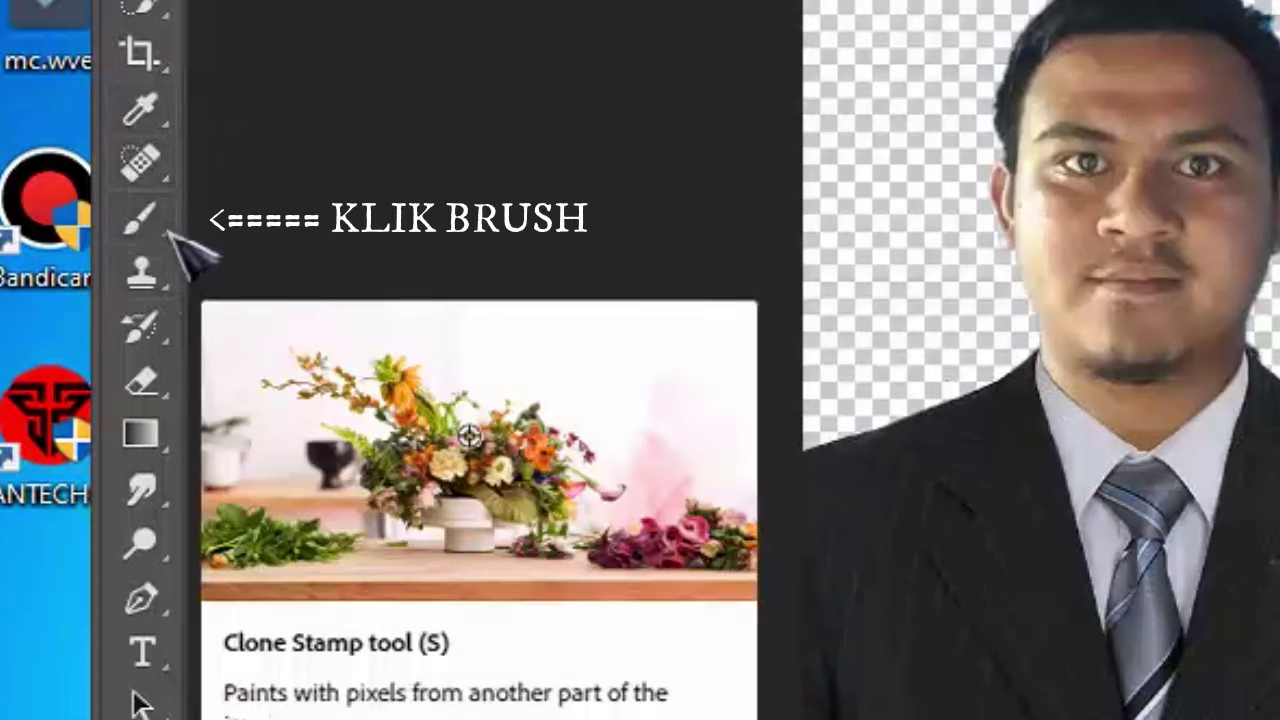
Step: Paint a pure blue strip down the background's left edge on the new layer with the 86 px soft brush
click(82, 311)
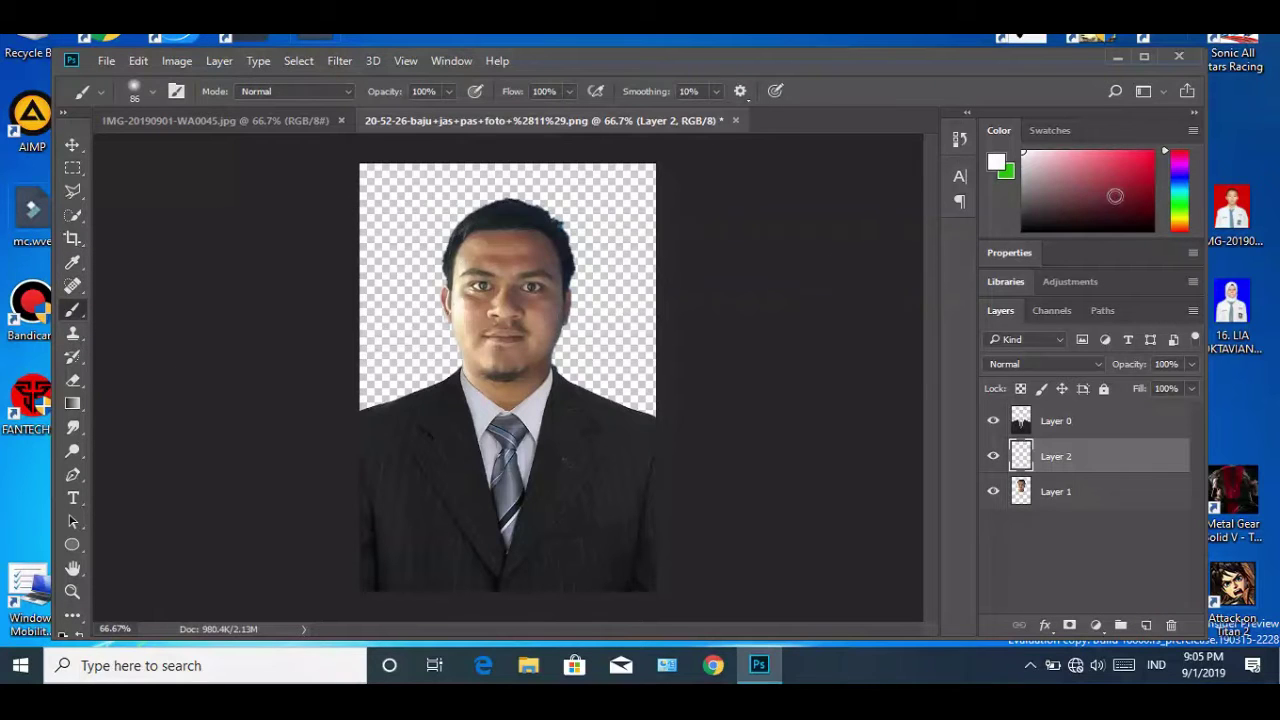
click(1181, 177)
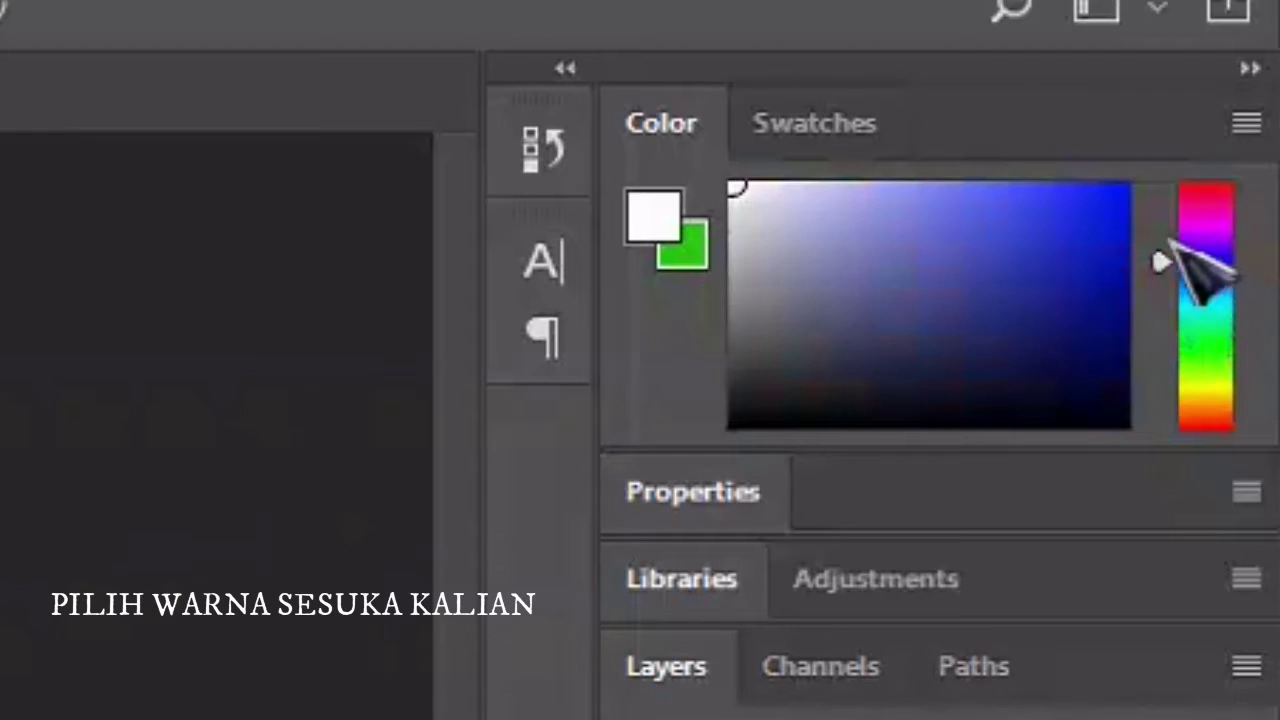
click(1121, 186)
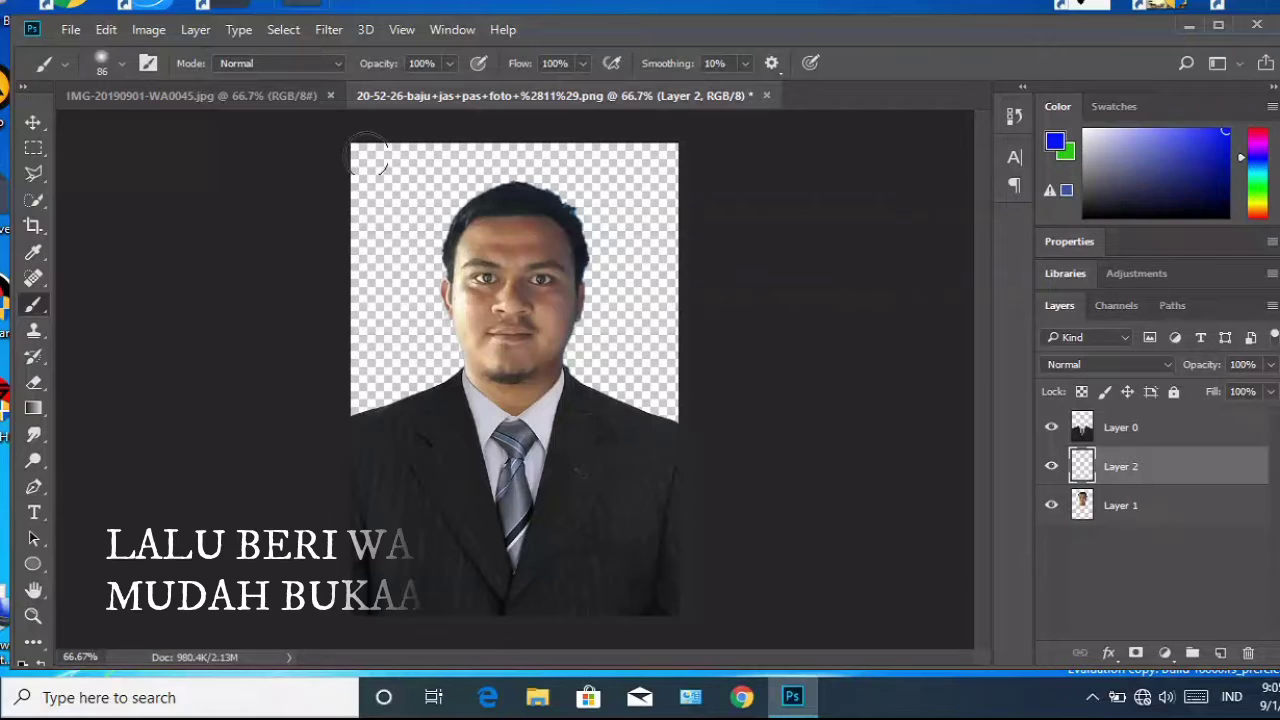
drag(365, 152, 376, 268)
drag(381, 341, 340, 187)
Step: Switch the brush to the hard round tip with 100% hardness and increase its size
right_click(347, 187)
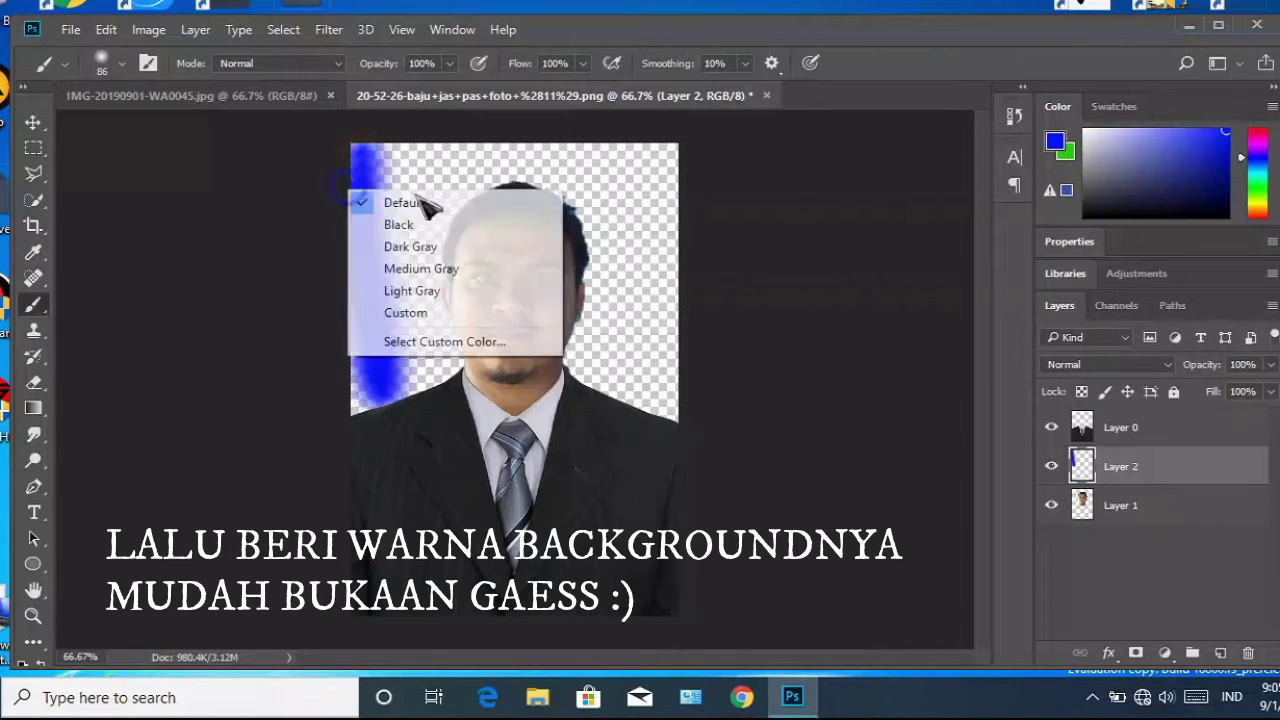
right_click(612, 166)
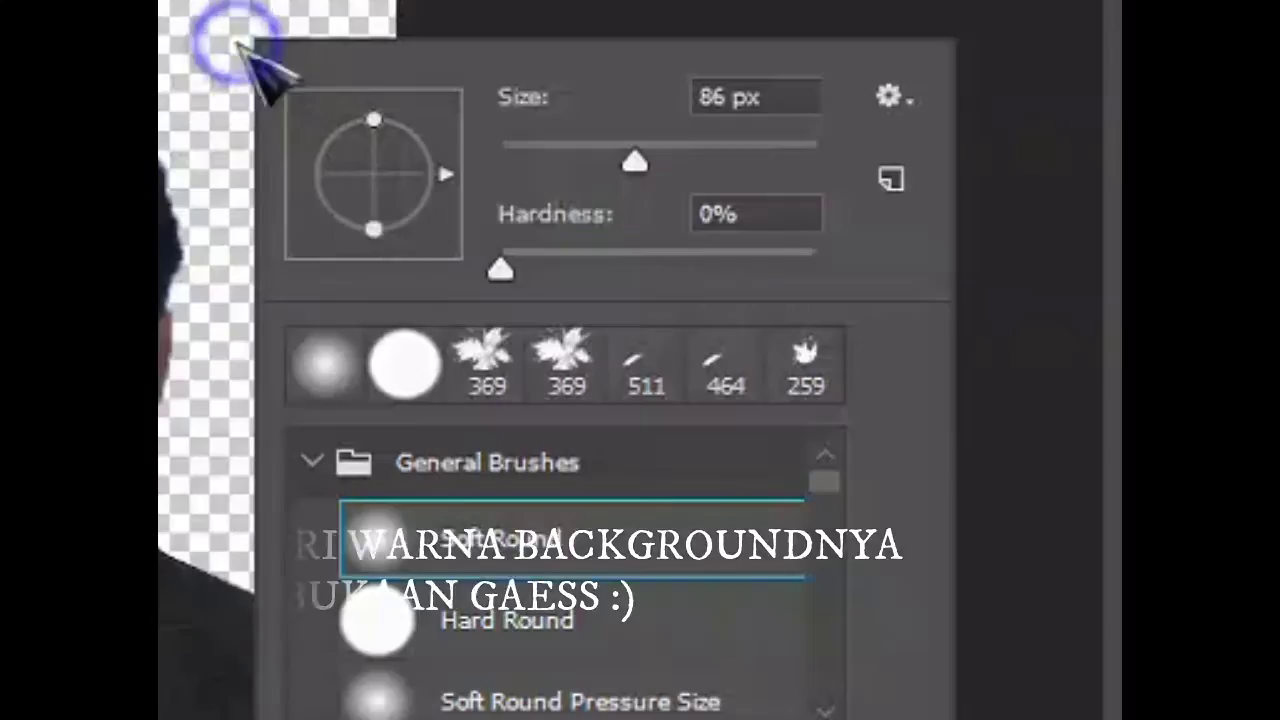
click(404, 365)
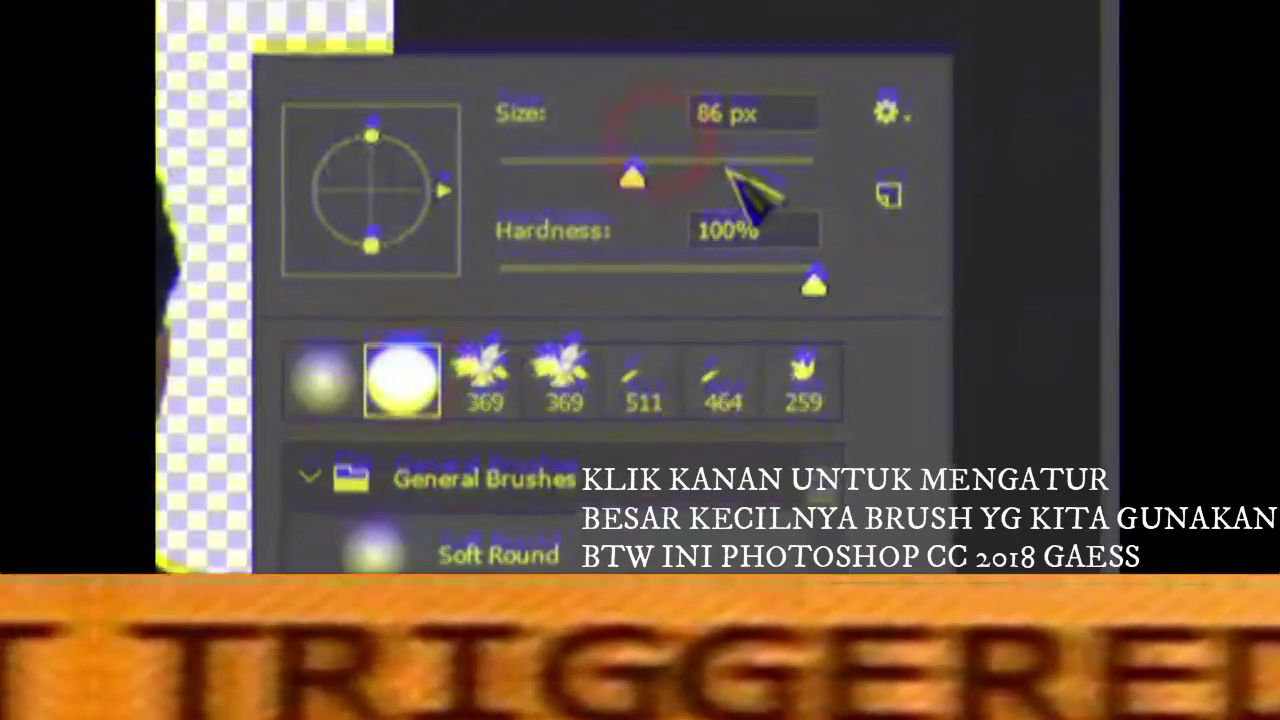
drag(750, 185, 786, 214)
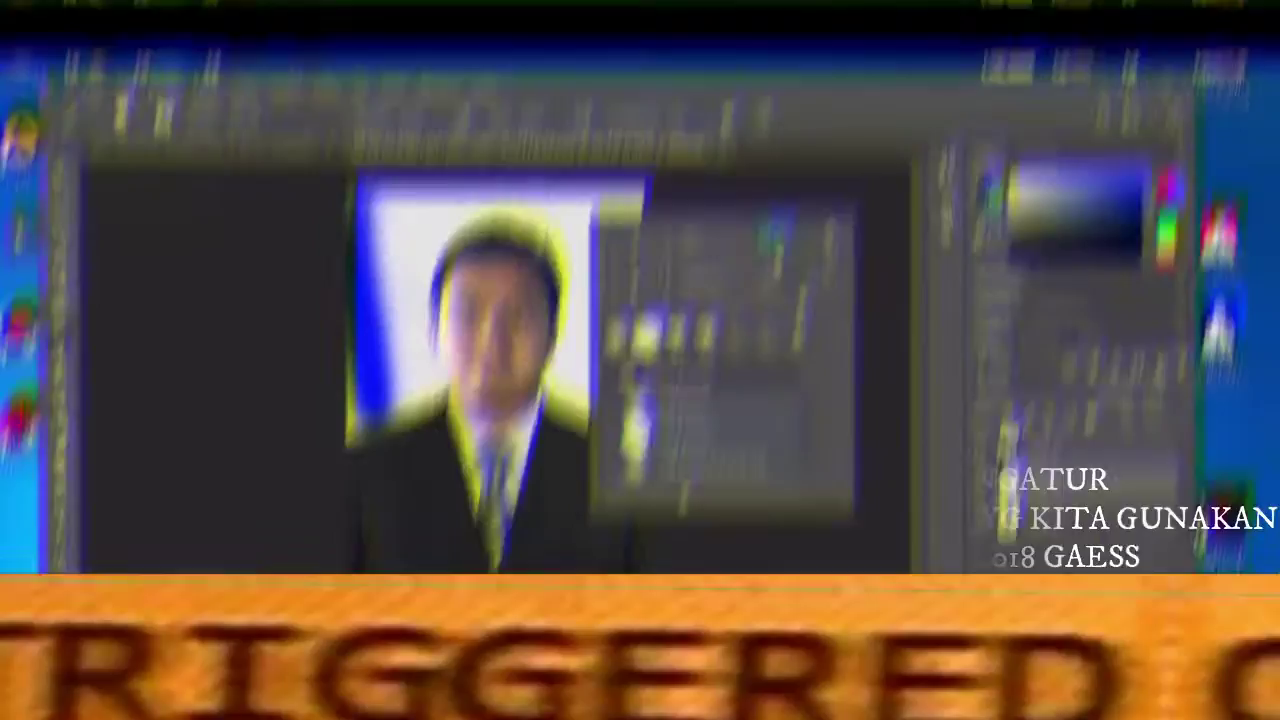
Step: Try a stroke with the enlarged hard brush across the background and undo it
drag(420, 200, 480, 380)
key(ctrl+z)
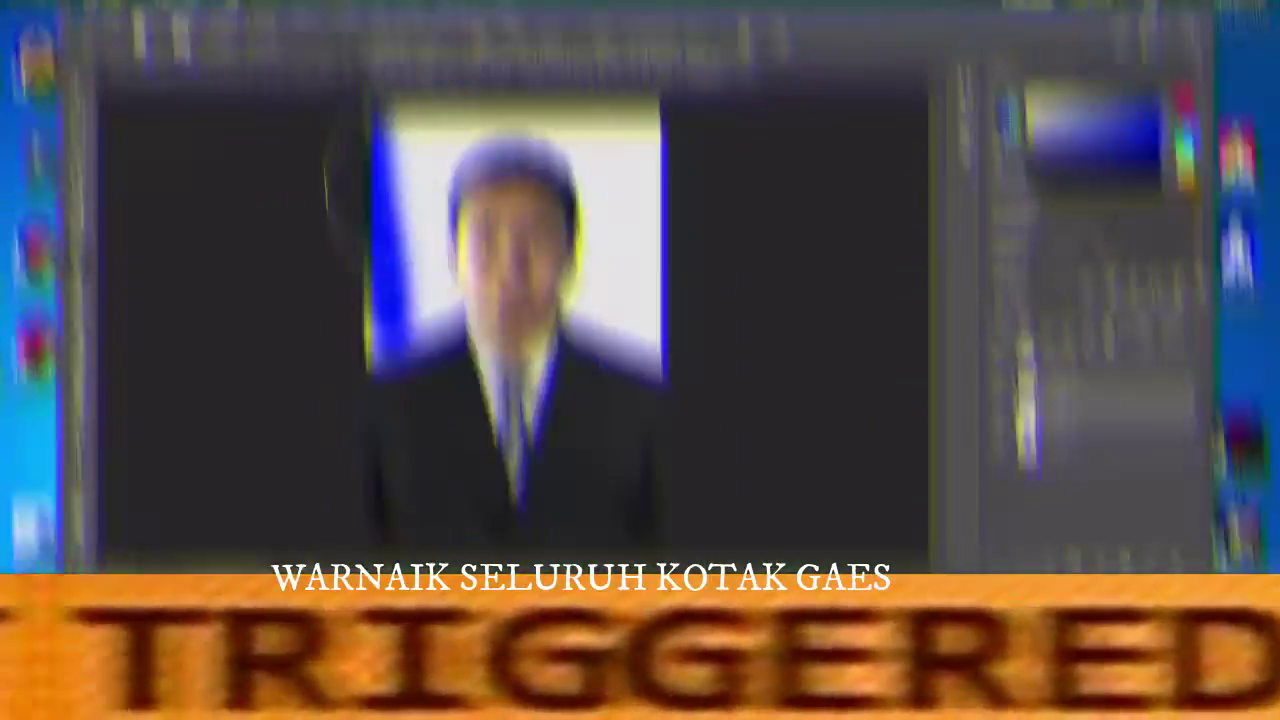
Step: Paint the rest of the area behind the man solid blue and move that colour layer below the head layer
drag(380, 160, 660, 240)
drag(420, 300, 640, 330)
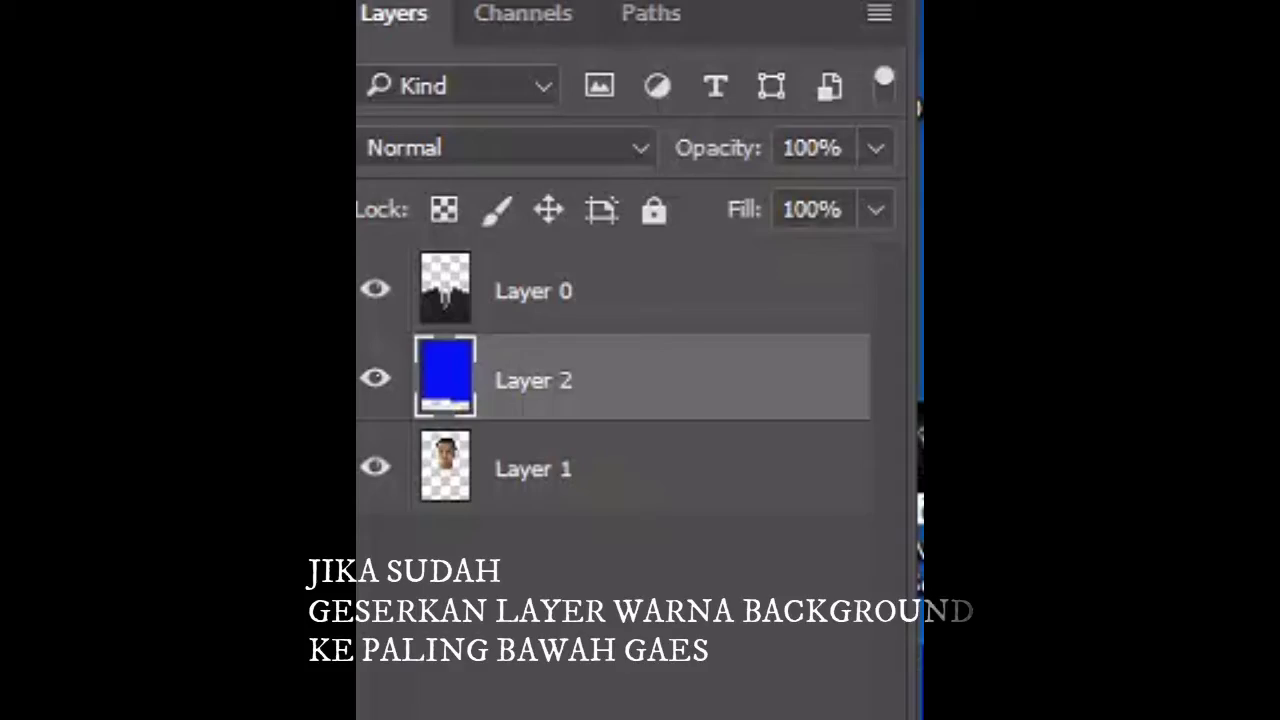
drag(1115, 457, 1113, 478)
drag(678, 430, 674, 503)
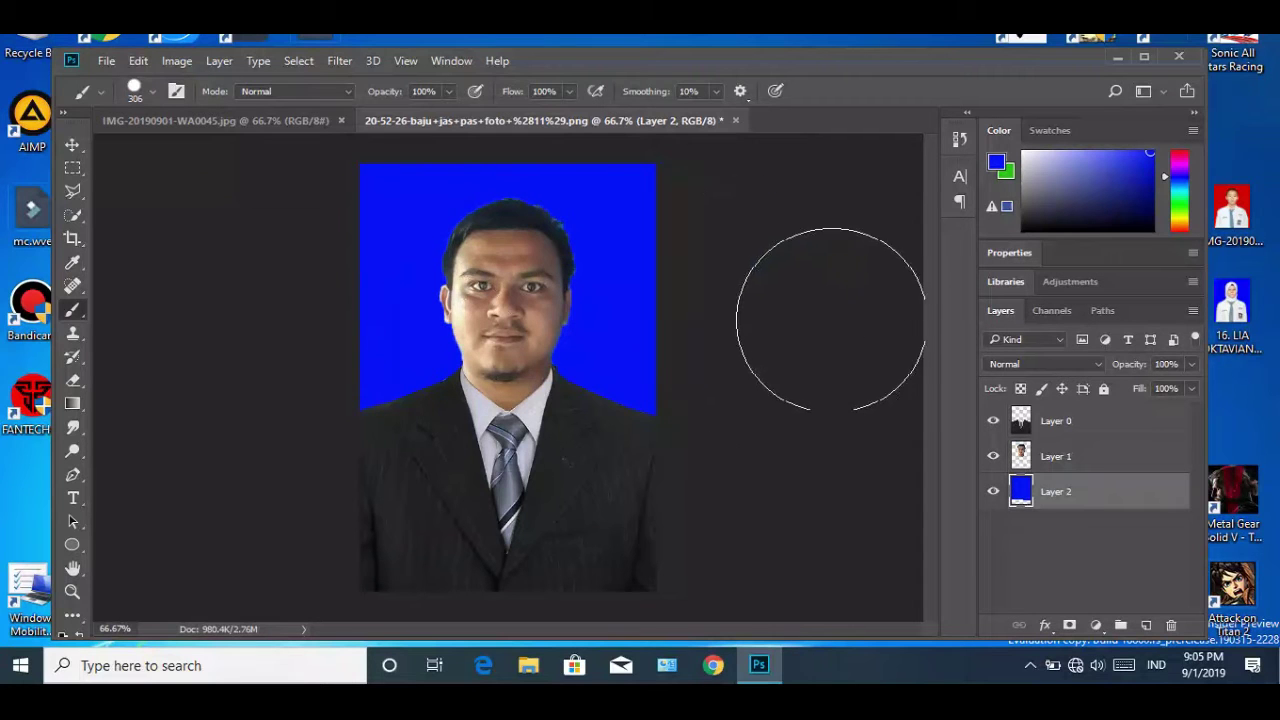
Step: Apply Brightness/Contrast to the head layer with brightness 12 and contrast 79
click(1128, 466)
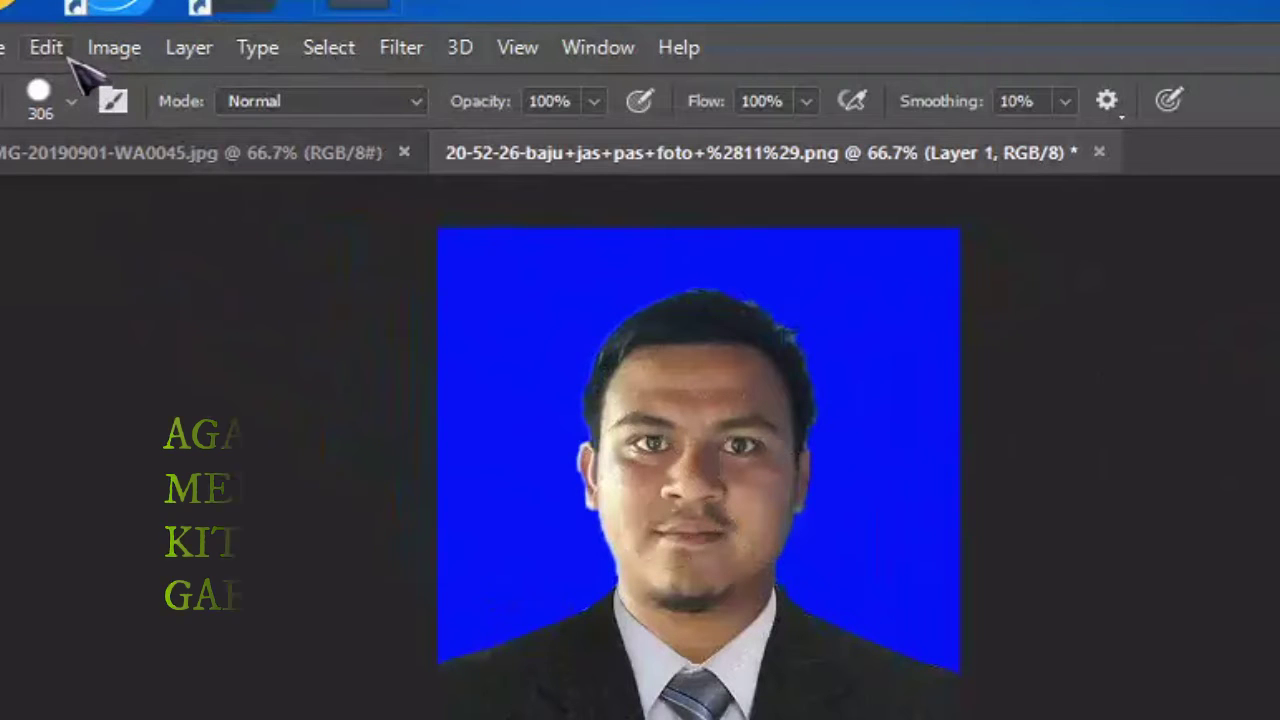
click(180, 60)
mouse_move(323, 131)
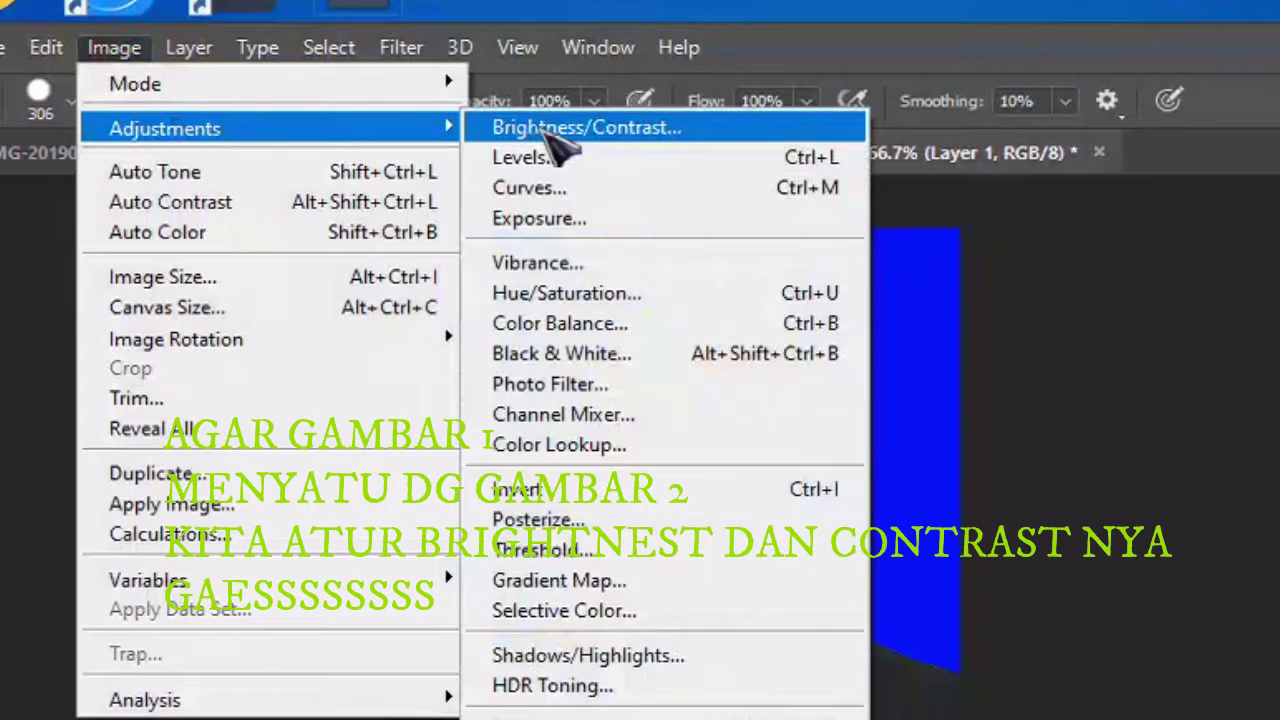
click(558, 150)
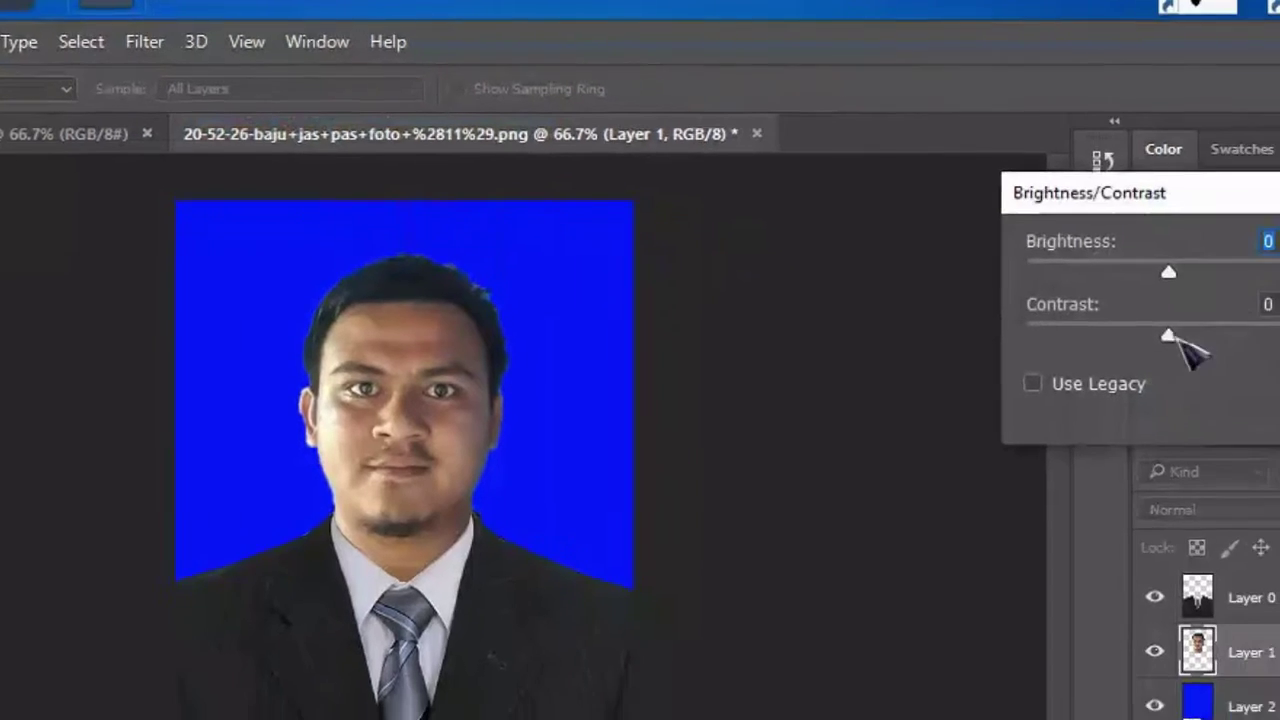
drag(1166, 337, 1135, 330)
drag(930, 313, 925, 318)
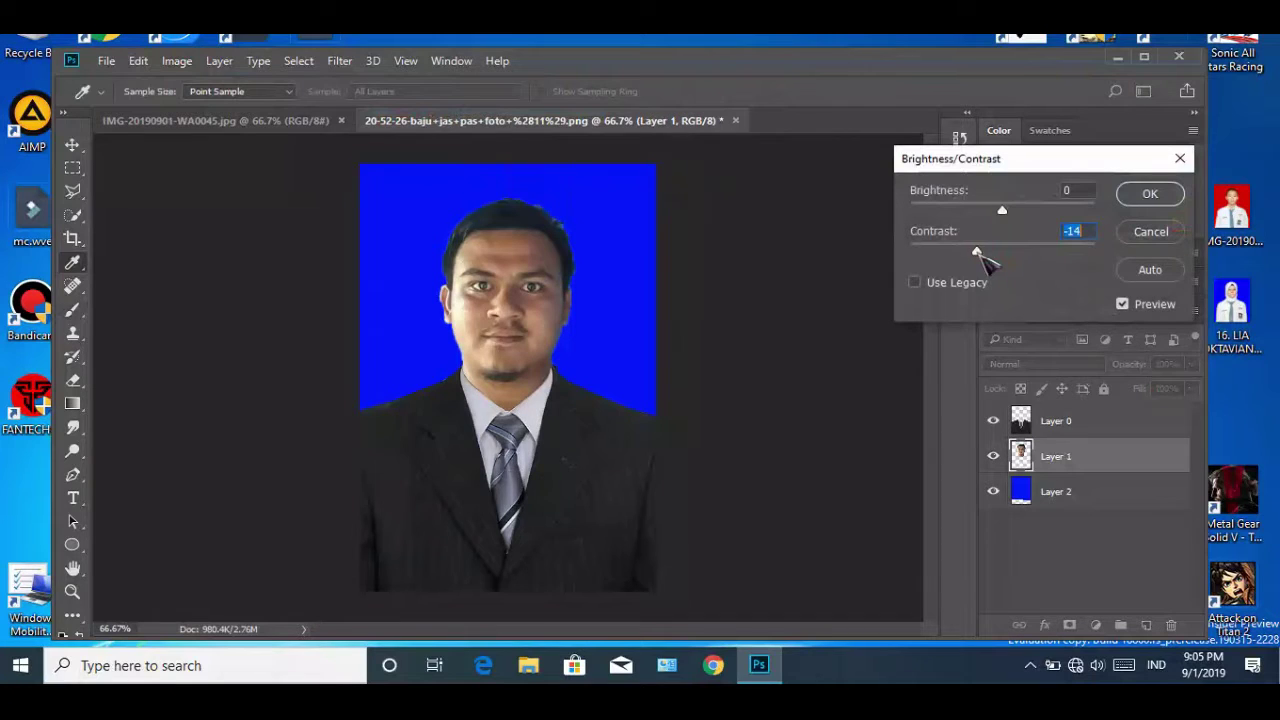
drag(985, 260, 1068, 260)
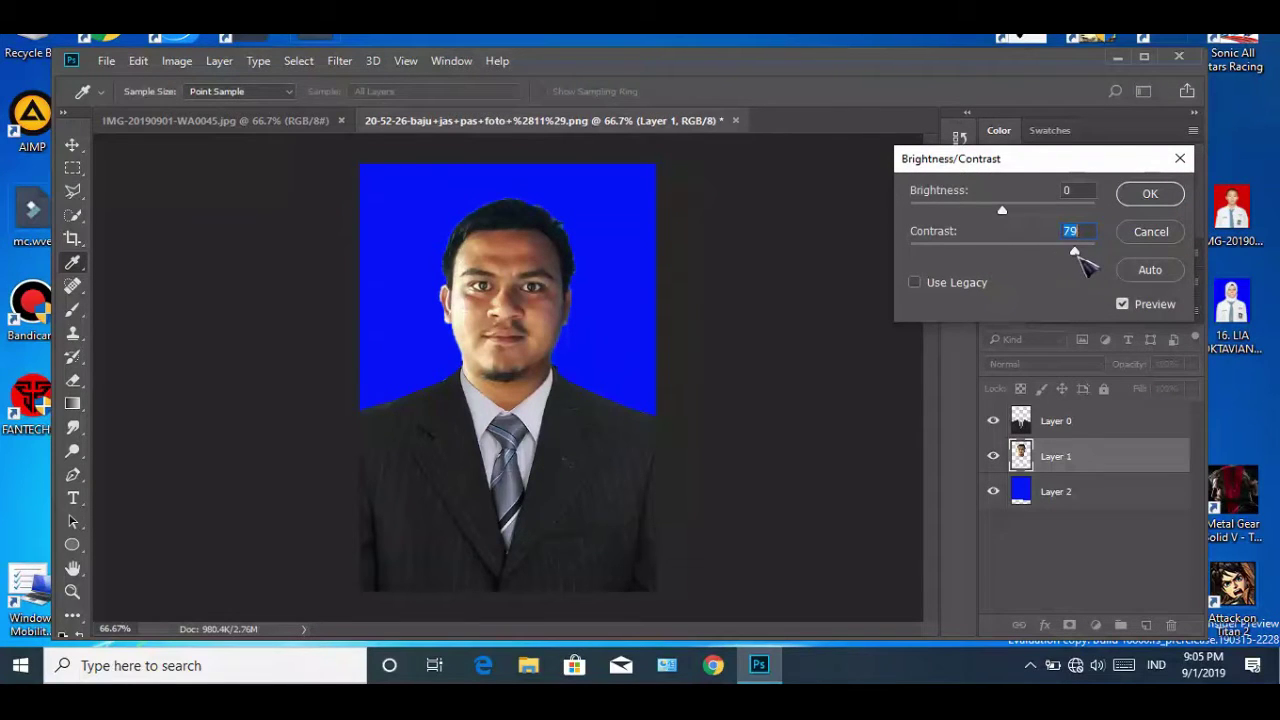
drag(991, 211, 1012, 217)
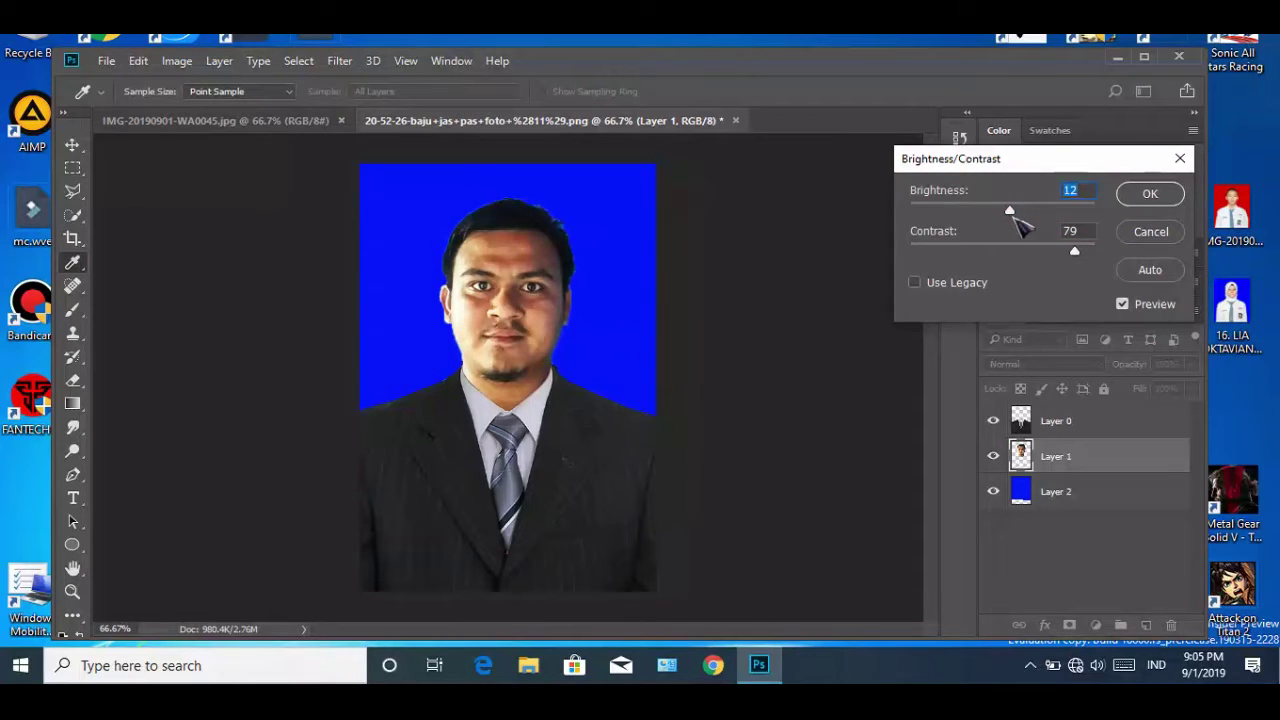
click(1148, 194)
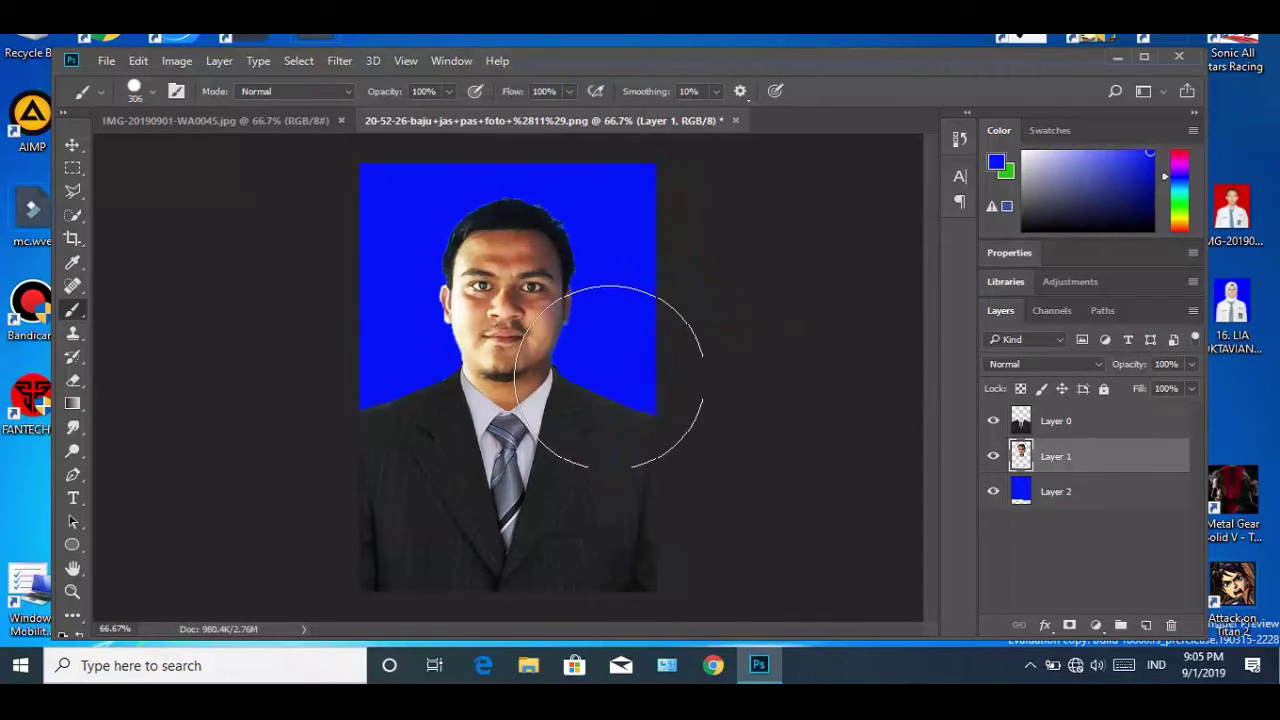
Step: Set a black 45 px Soft Round brush with 0% hardness and add a new layer above the blue background layer
key(ctrl+plus)
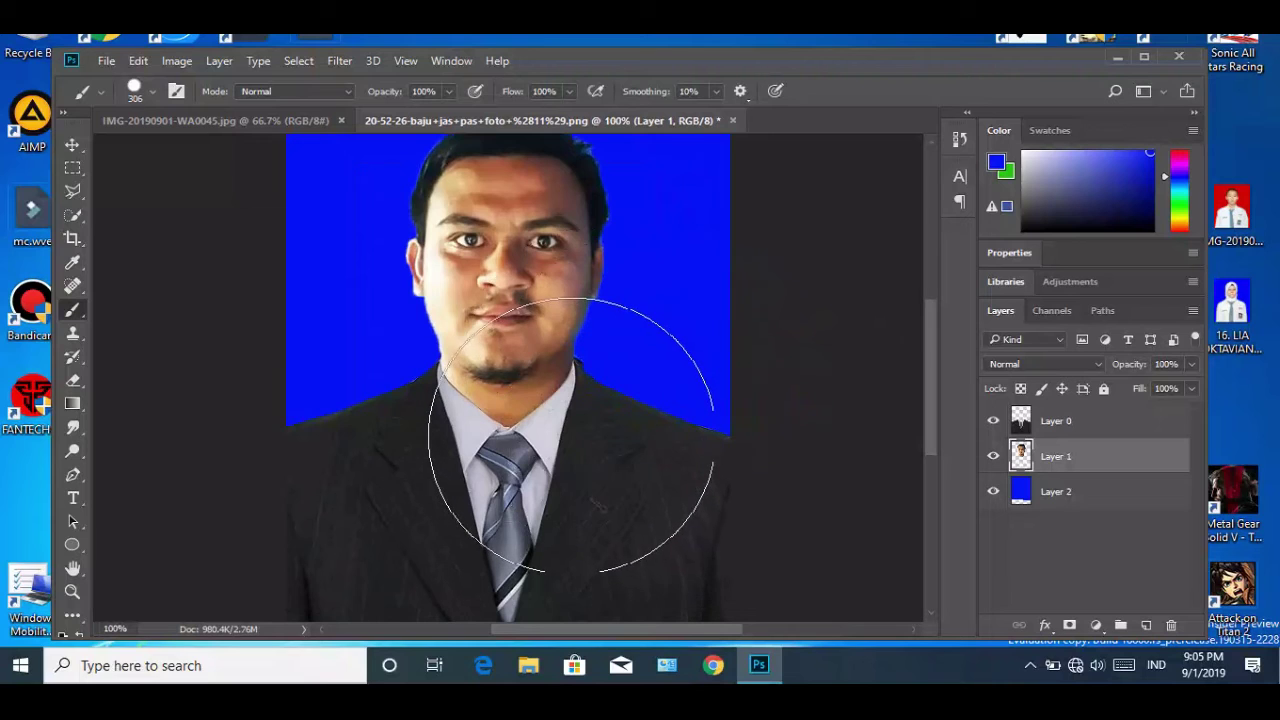
key(ctrl+plus)
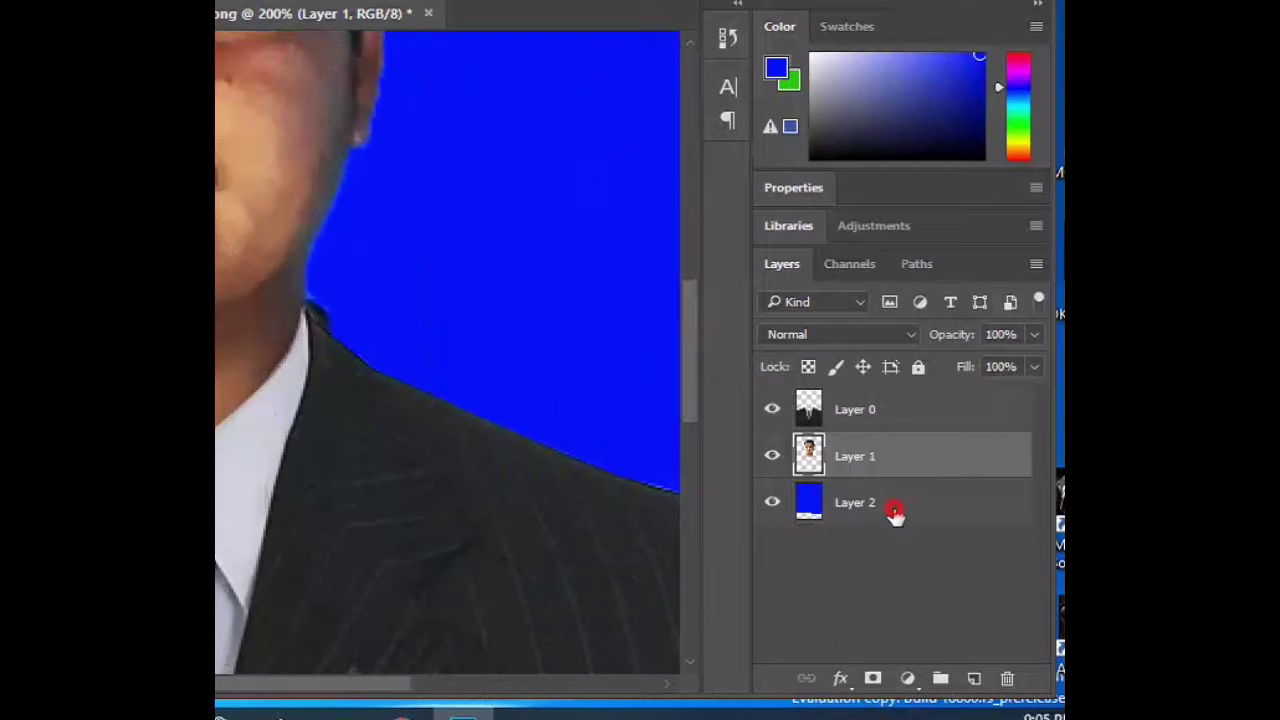
click(1083, 498)
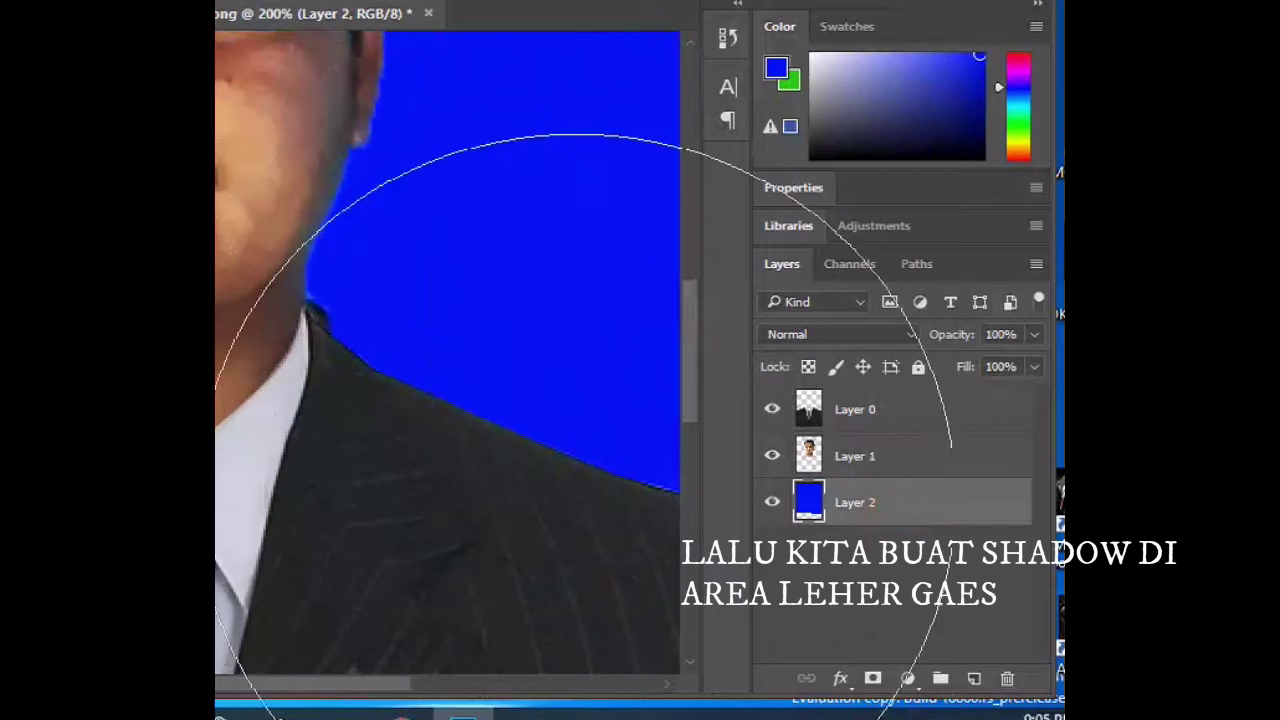
right_click(282, 358)
click(390, 562)
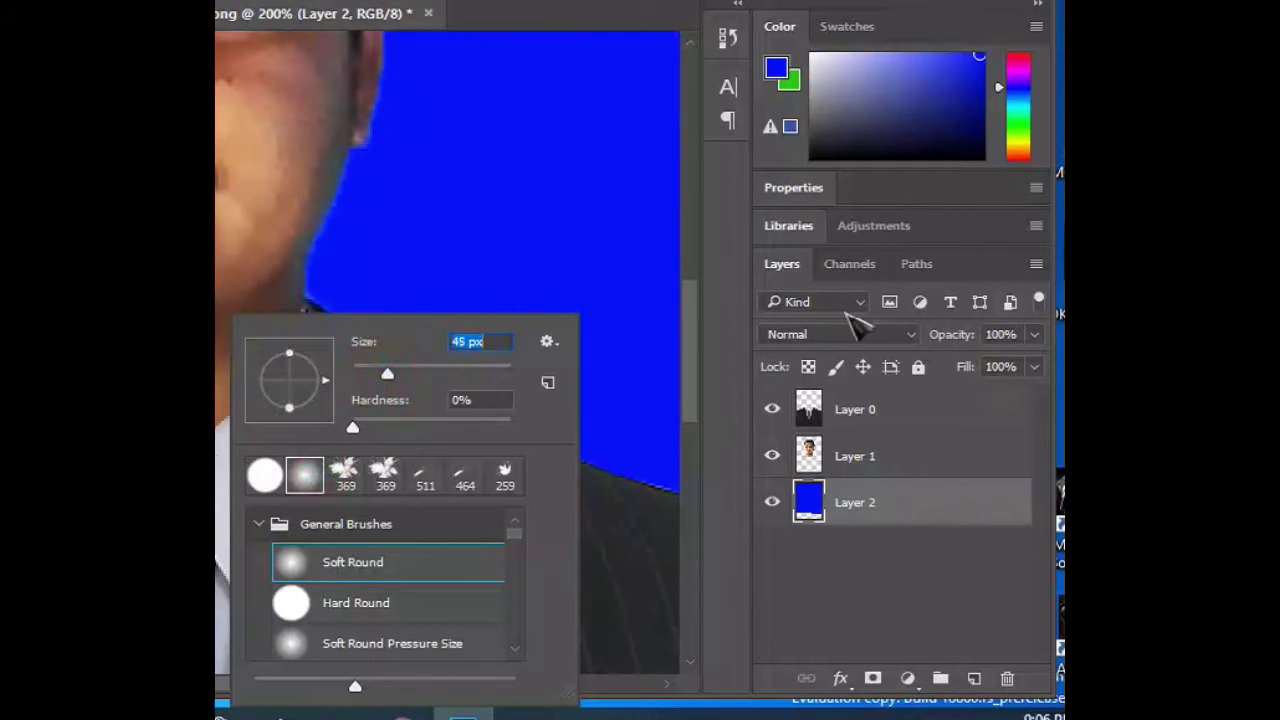
click(810, 157)
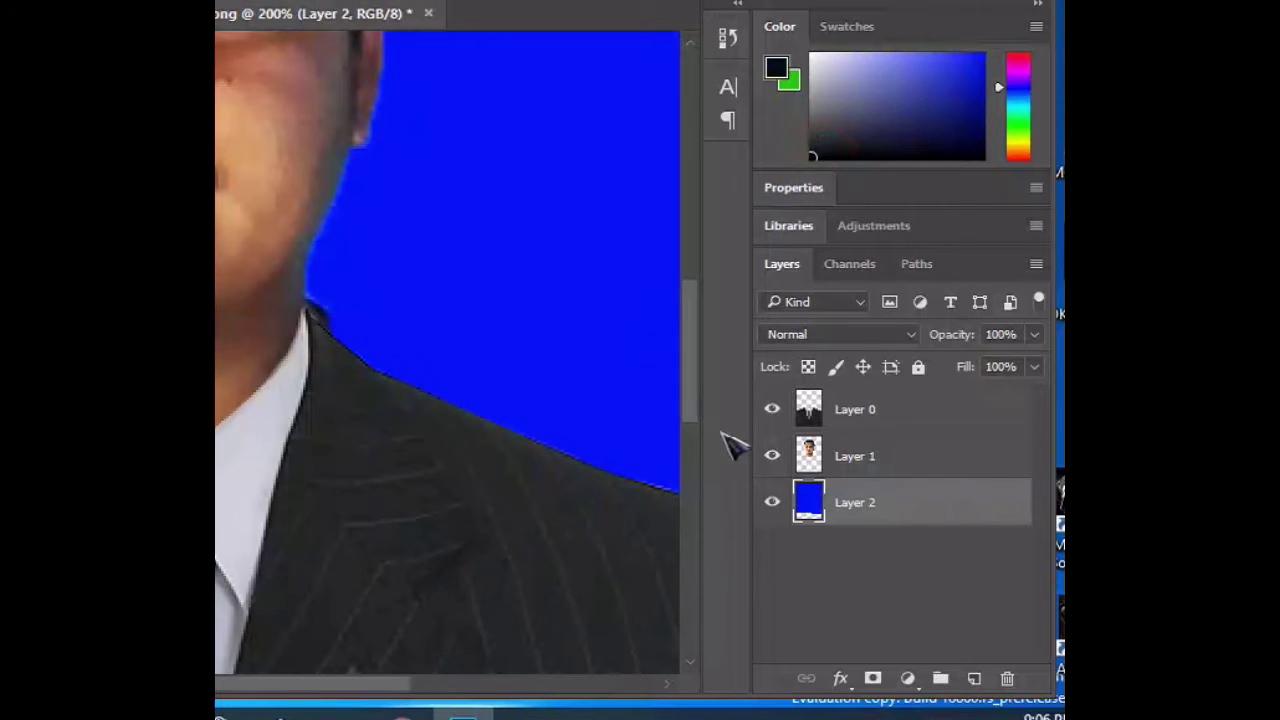
click(974, 680)
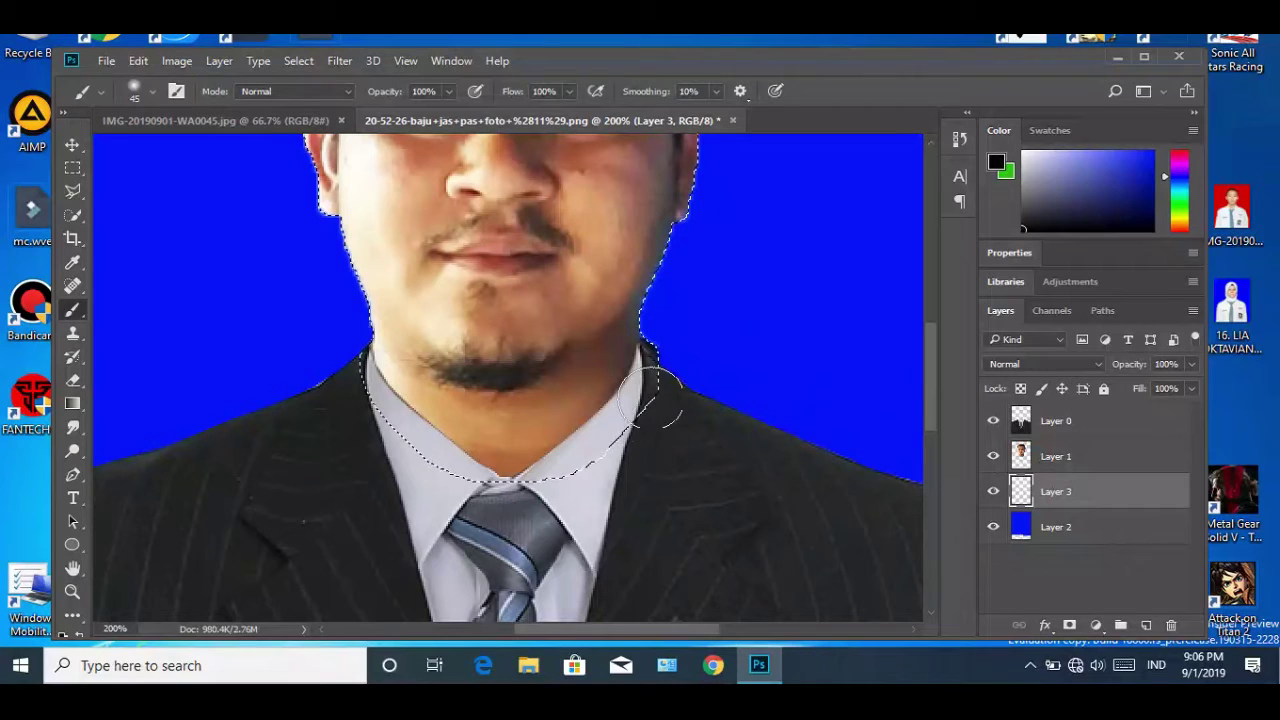
Step: Move the empty layer above the head layer and paint a soft black shadow on the neck inside the head's selection outline
click(651, 392)
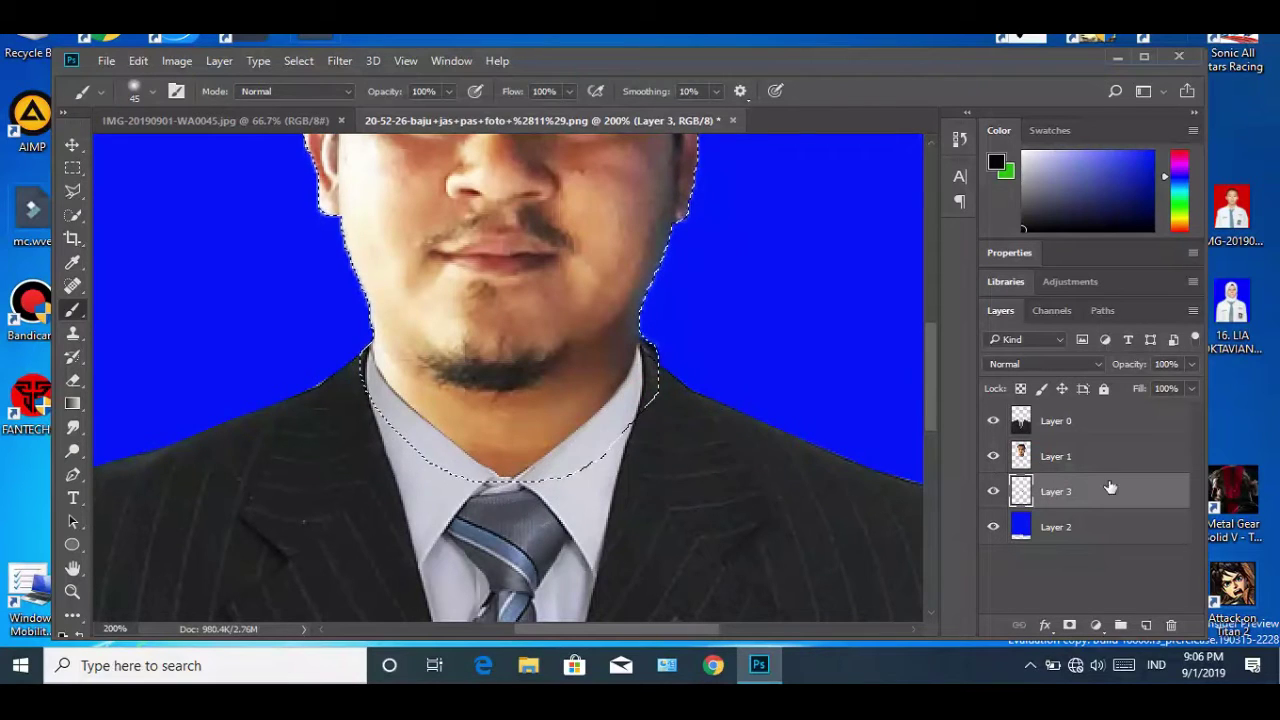
drag(1094, 496, 1096, 456)
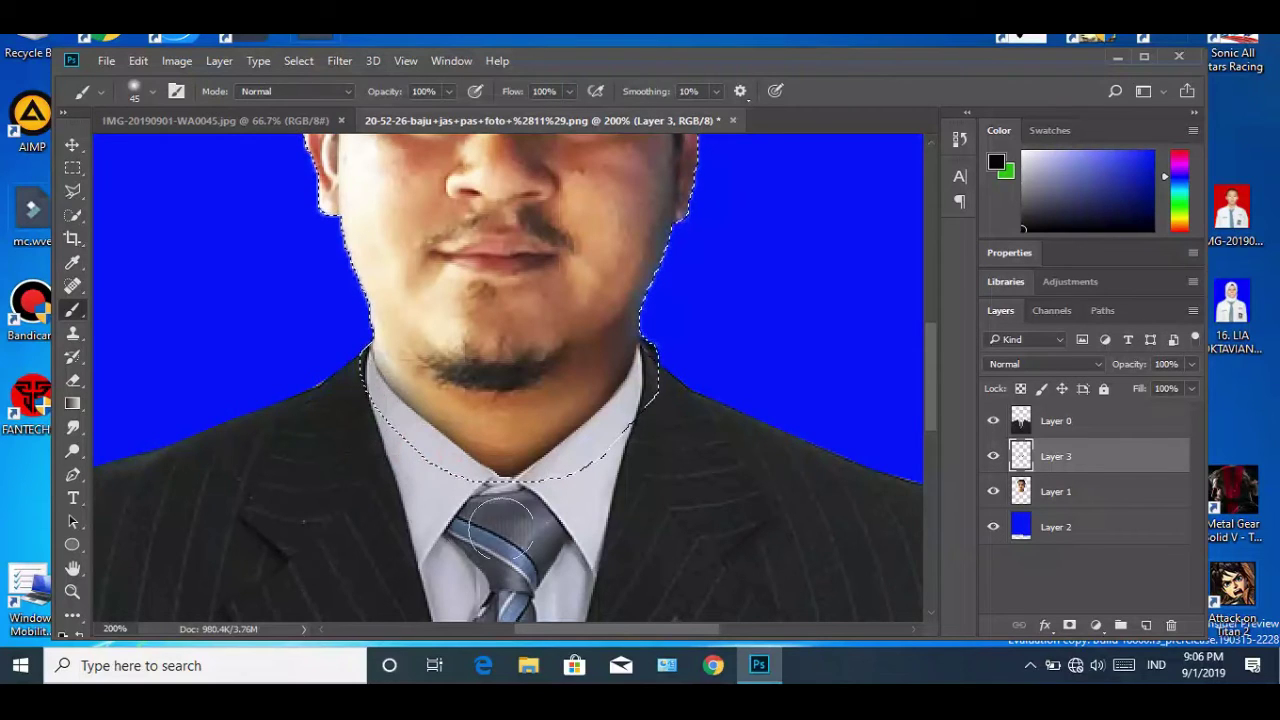
scroll(650, 523, up, 2)
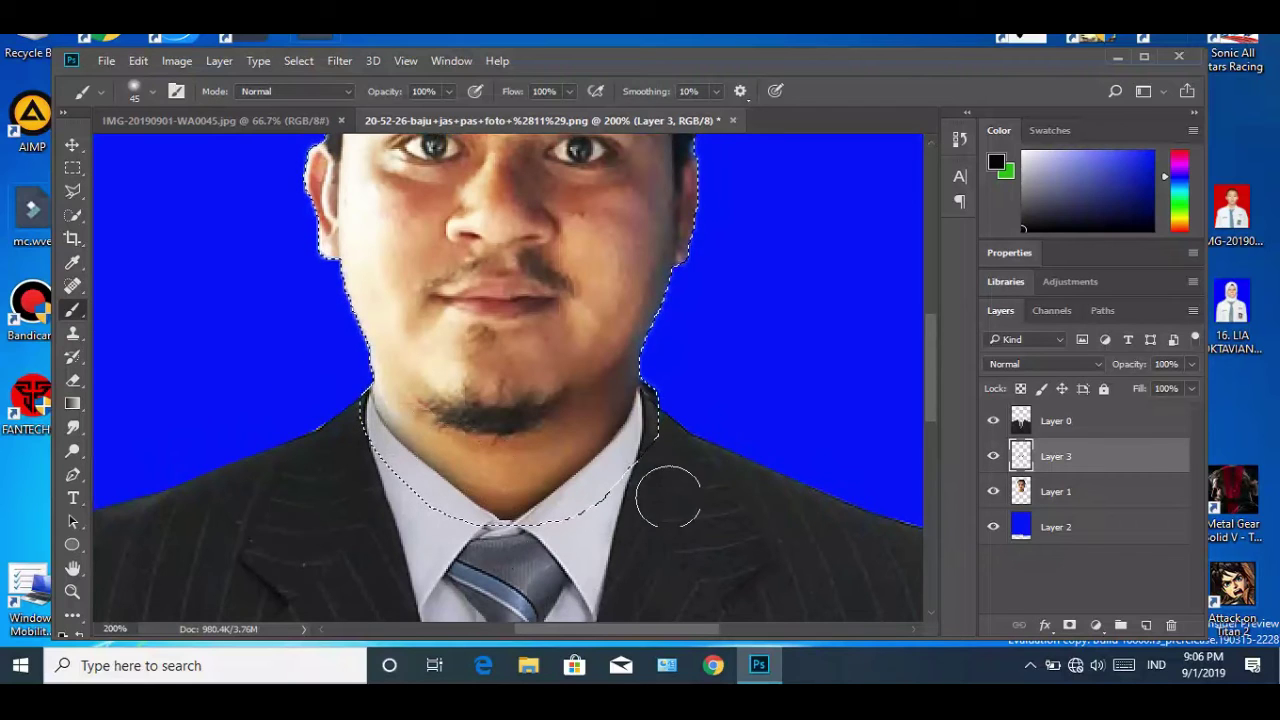
drag(349, 432, 320, 432)
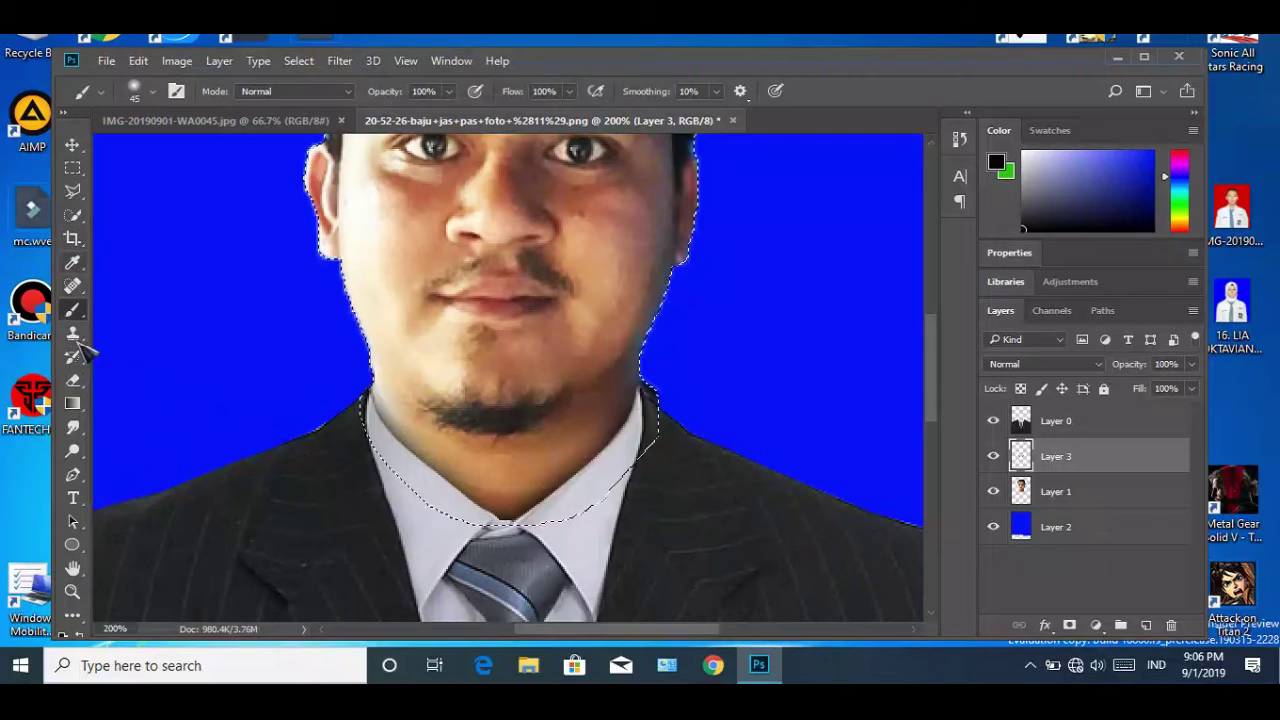
Step: Soften the shadow along the side of the neck and jaw using the Eraser with a 42 px Soft Round tip
click(72, 380)
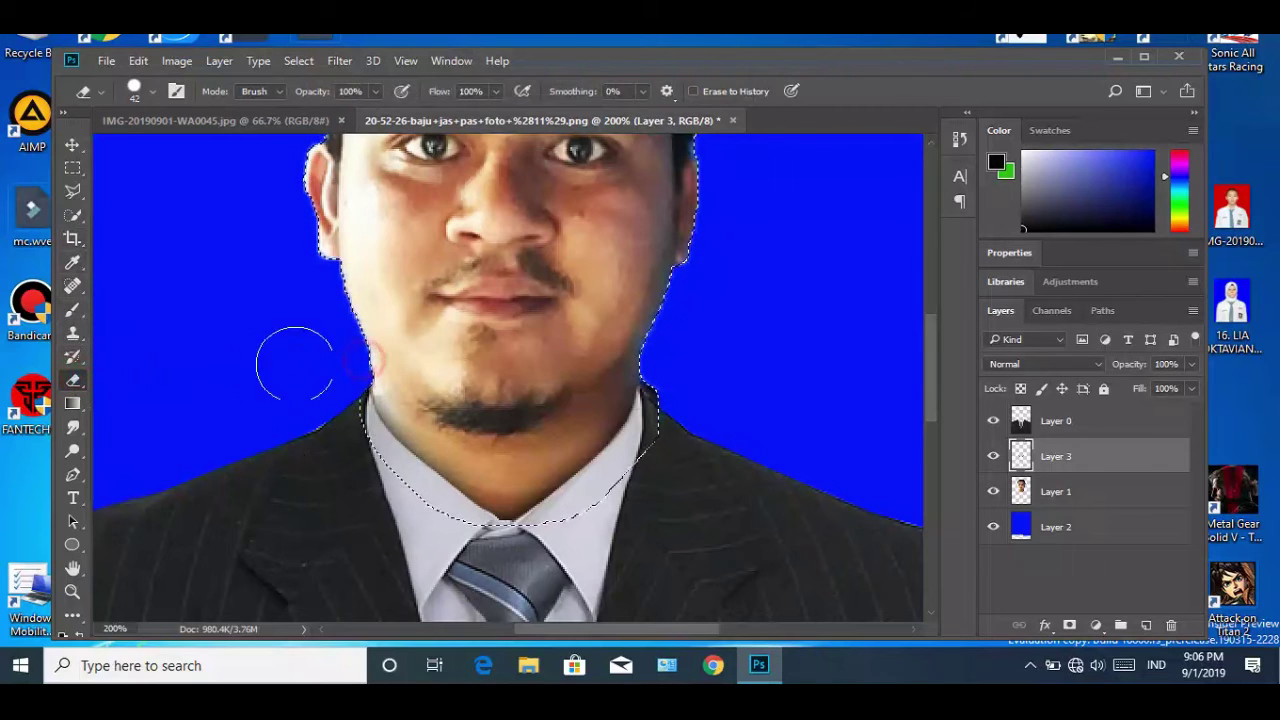
right_click(427, 352)
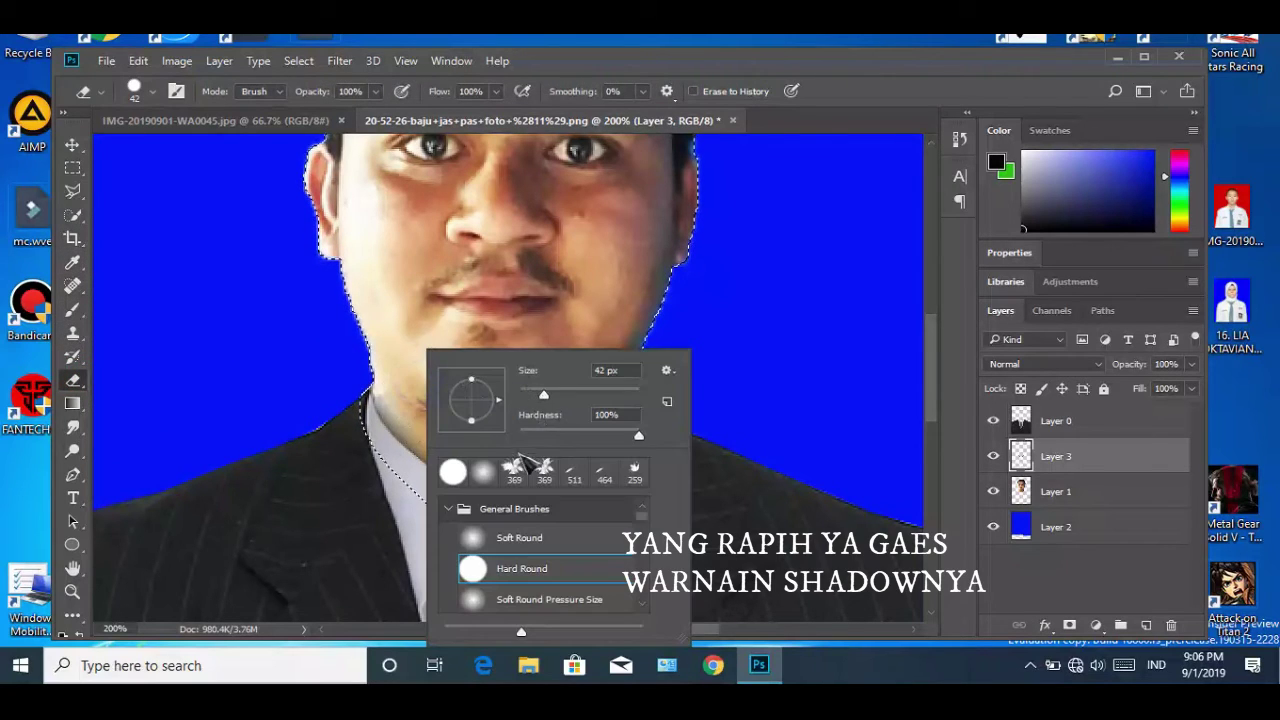
click(475, 537)
mouse_move(392, 377)
mouse_down()
mouse_move(421, 387)
mouse_move(406, 378)
mouse_up()
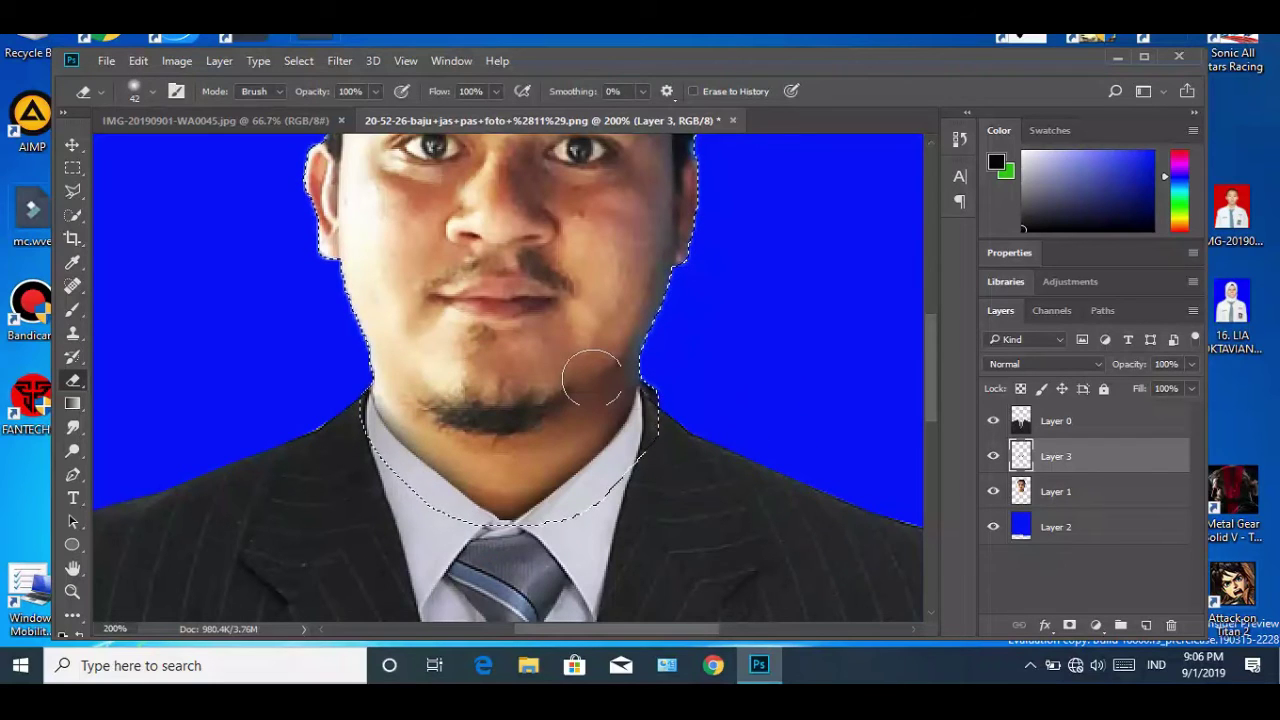
Step: Open the file commands for the composed ID photo
key(ctrl+minus)
key(ctrl+minus)
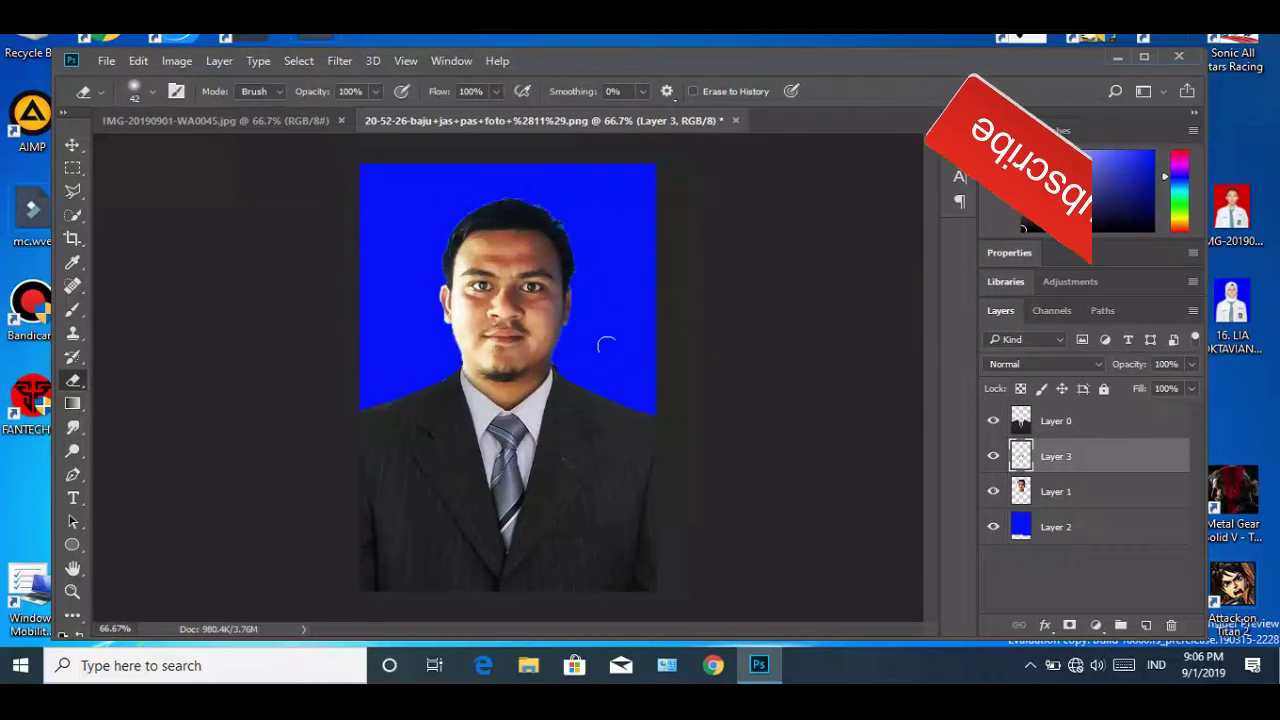
click(104, 62)
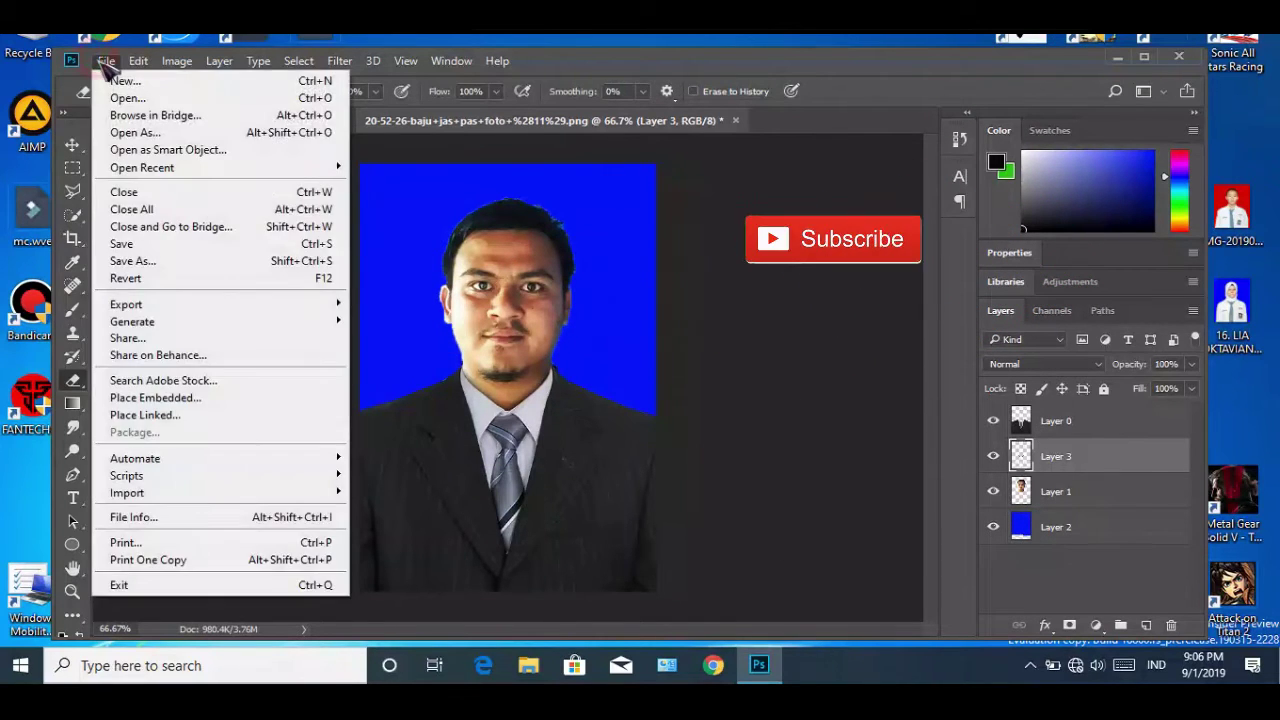